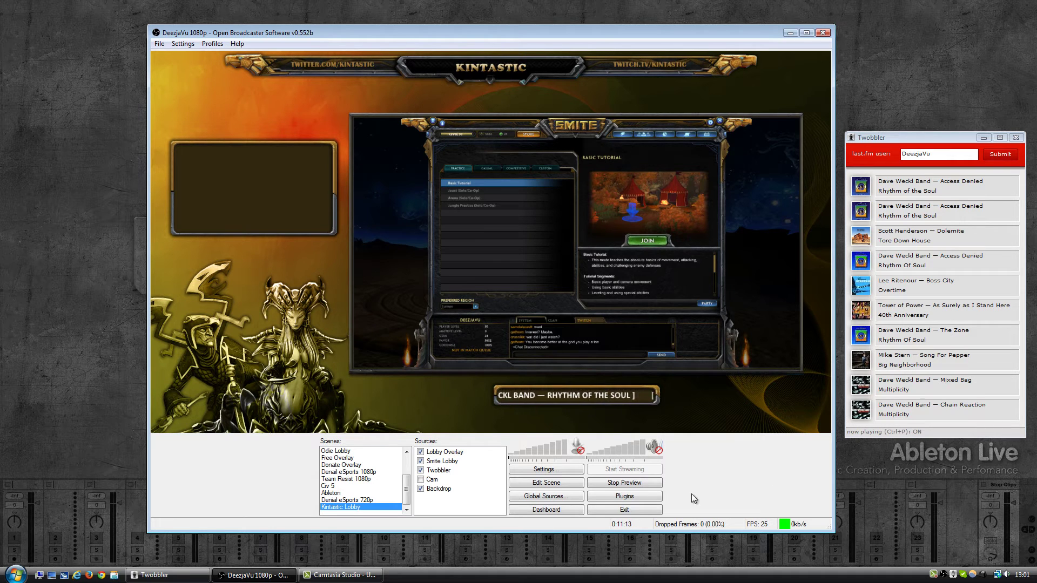
Step: Enable the Cam source in the Kintastic Lobby scene
{"action": "left_click", "coordinate": [421, 479]}
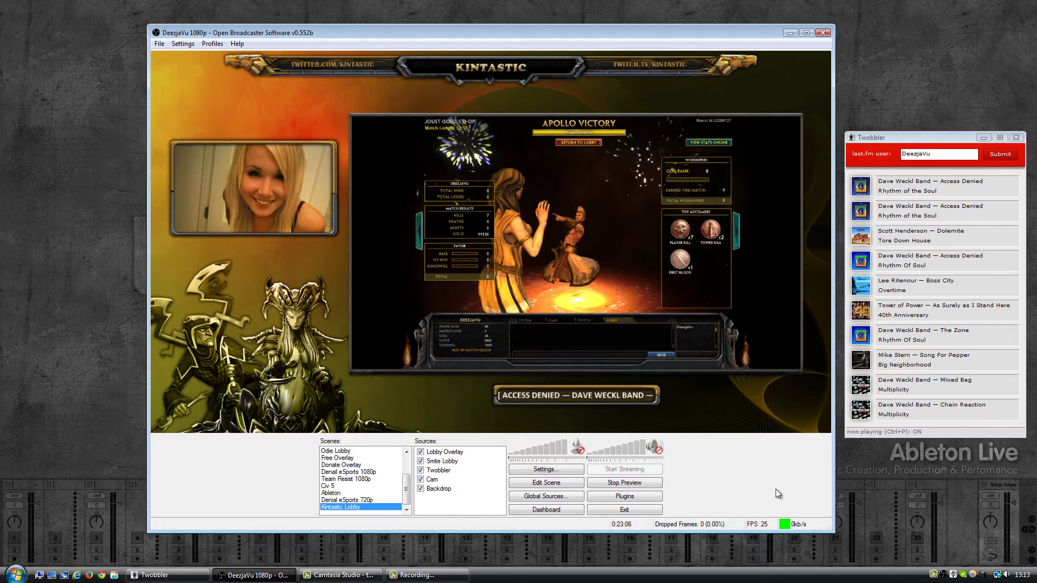
Step: View Twobbler's log file in the text editor and close it
{"action": "right_click", "coordinate": [951, 575]}
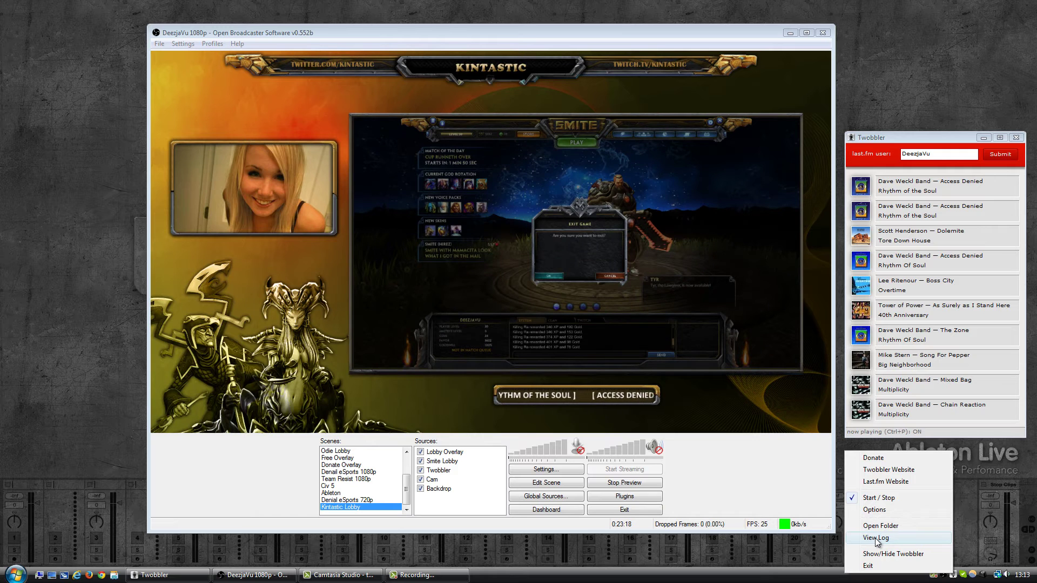
{"action": "left_click", "coordinate": [876, 539]}
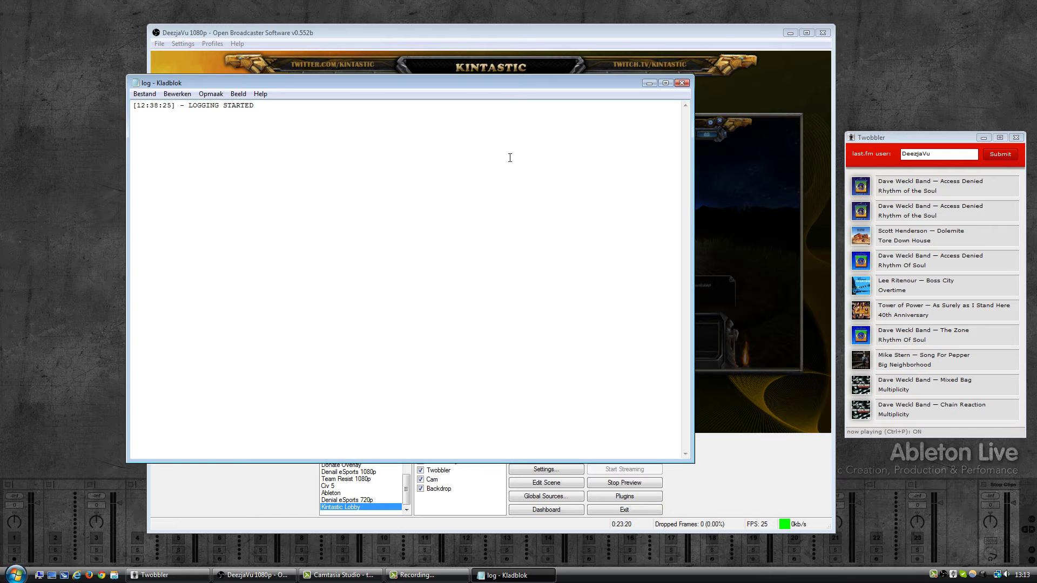
{"action": "left_click_drag", "start_coordinate": [497, 82], "coordinate": [474, 96]}
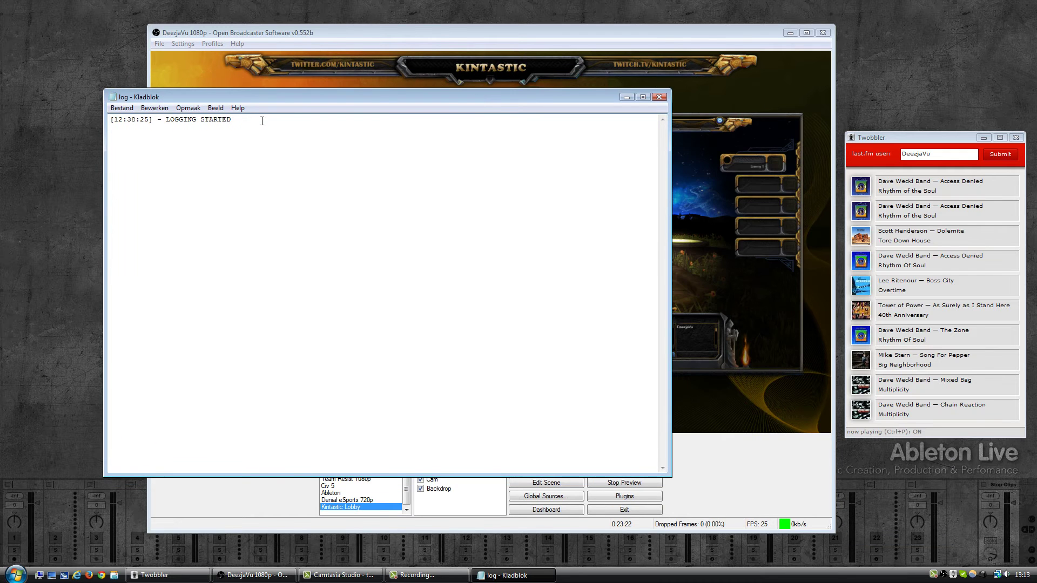
{"action": "left_click", "coordinate": [662, 100]}
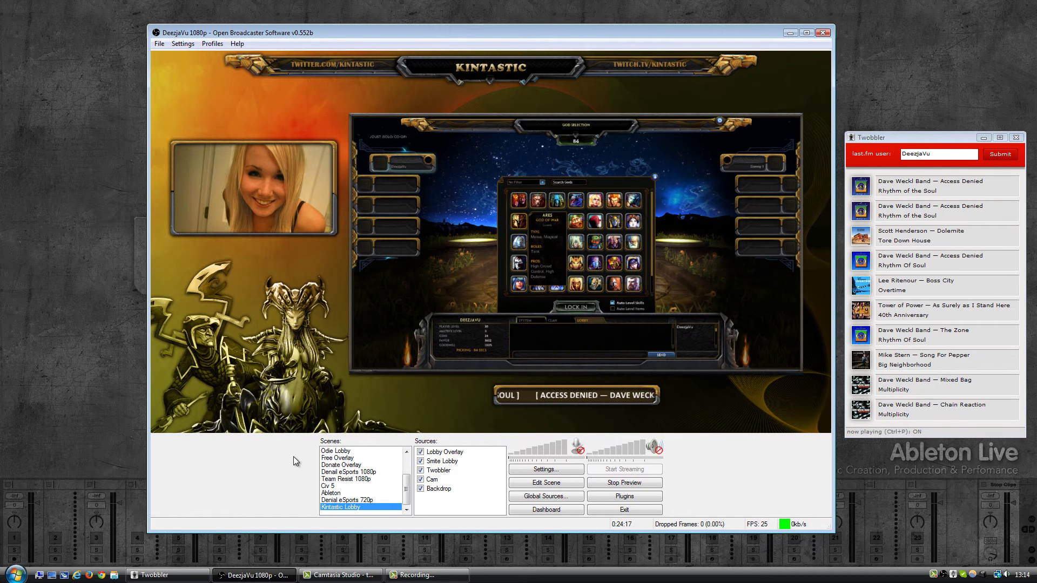
{"action": "right_click", "coordinate": [954, 575]}
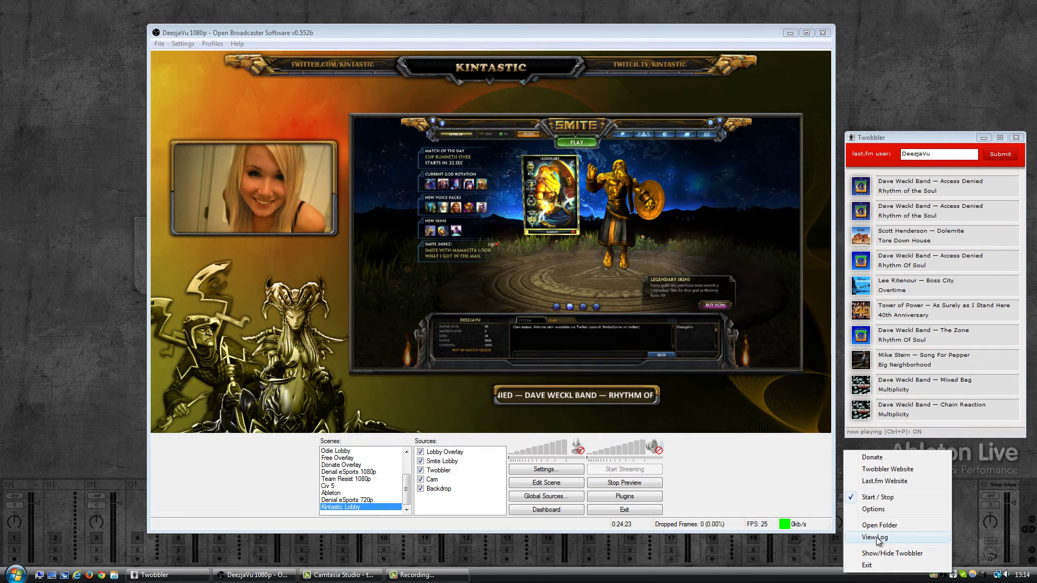
{"action": "left_click", "coordinate": [788, 485]}
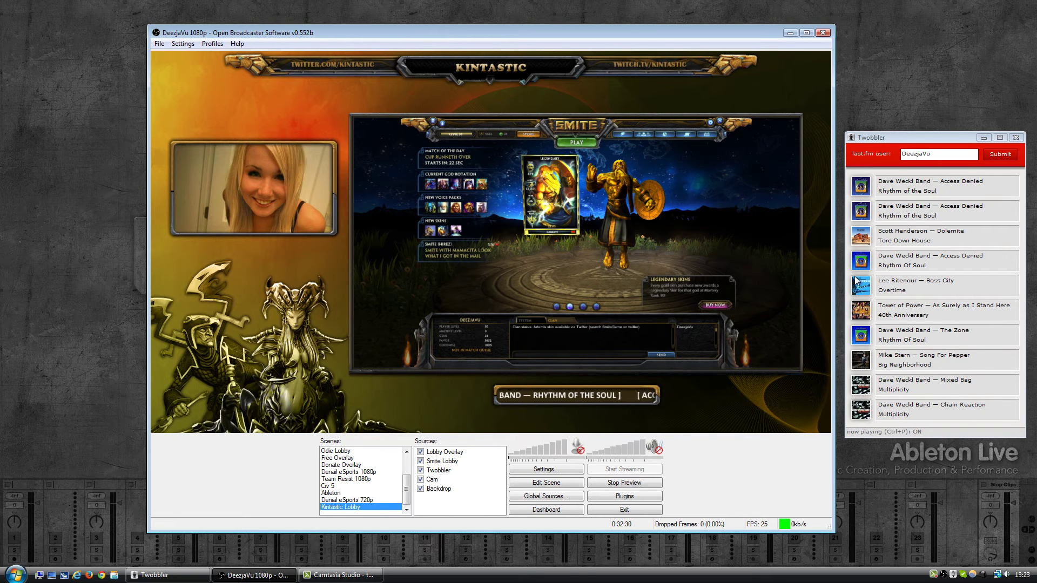
Step: Open Twobbler's output folder and examine the cover image file in it
{"action": "right_click", "coordinate": [953, 575]}
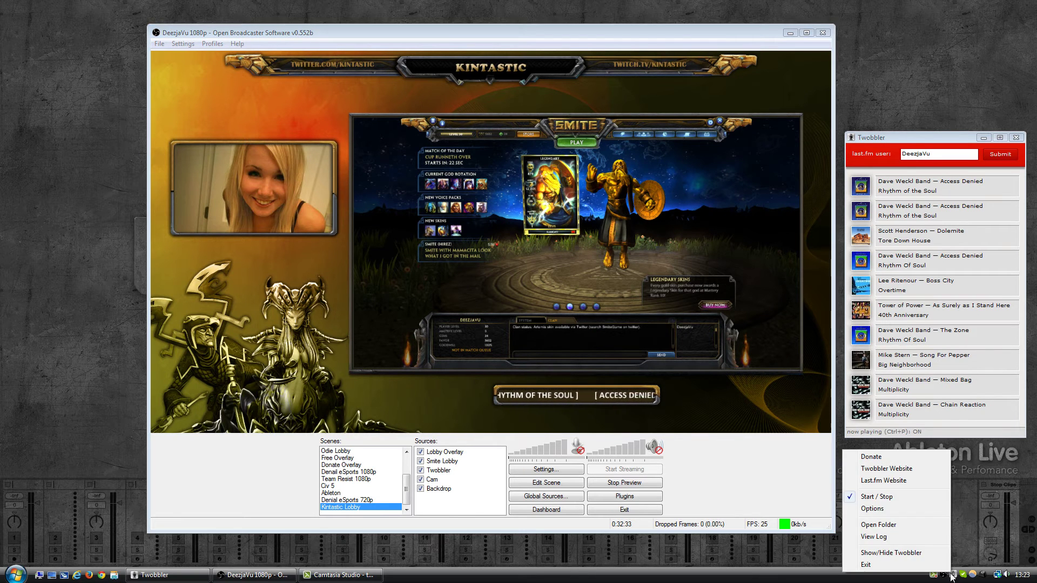
{"action": "left_click", "coordinate": [892, 526]}
{"action": "left_click", "coordinate": [482, 209]}
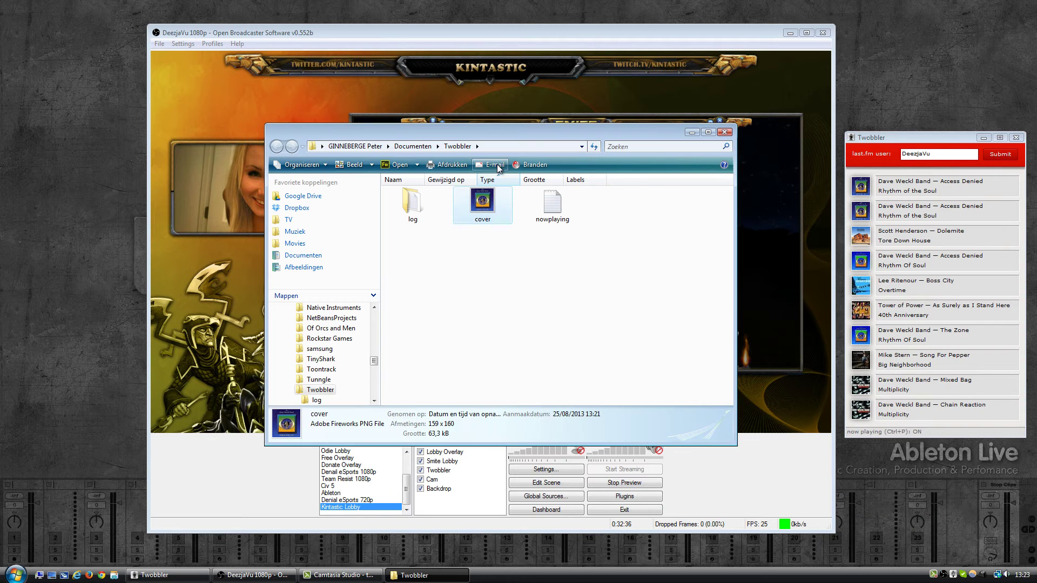
{"action": "left_click_drag", "start_coordinate": [501, 132], "coordinate": [470, 123]}
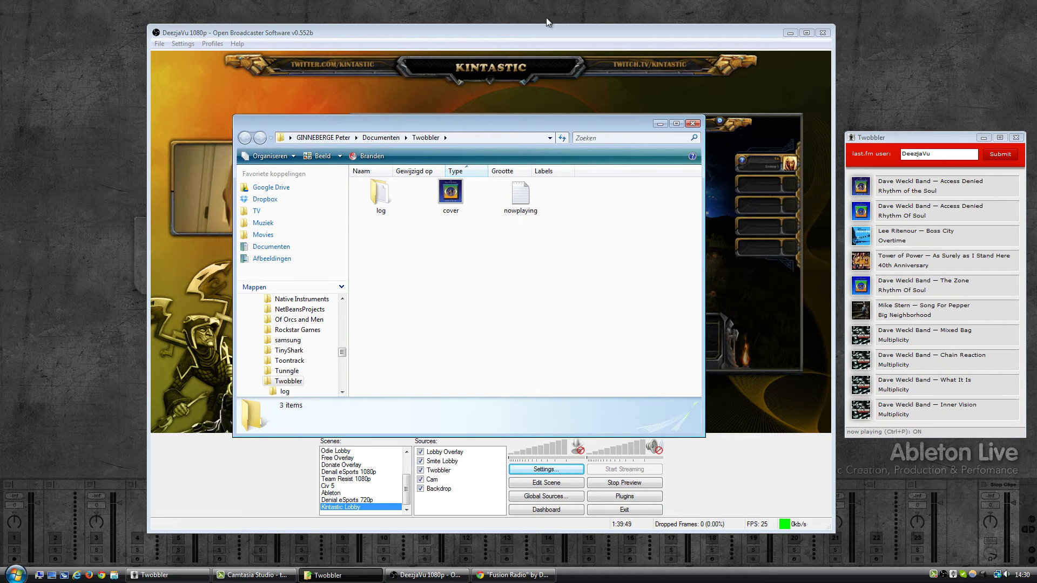
Step: Switch to Open Broadcaster Software and add an image source named Album Cover to the Kintastic Lobby scene
{"action": "left_click", "coordinate": [533, 28]}
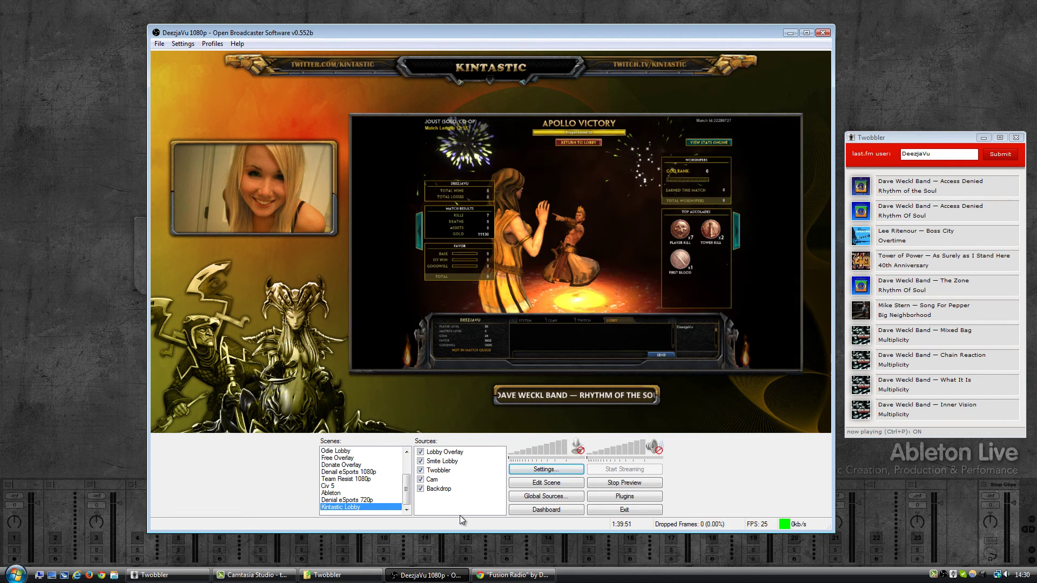
{"action": "right_click", "coordinate": [452, 504]}
{"action": "mouse_move", "coordinate": [472, 512]}
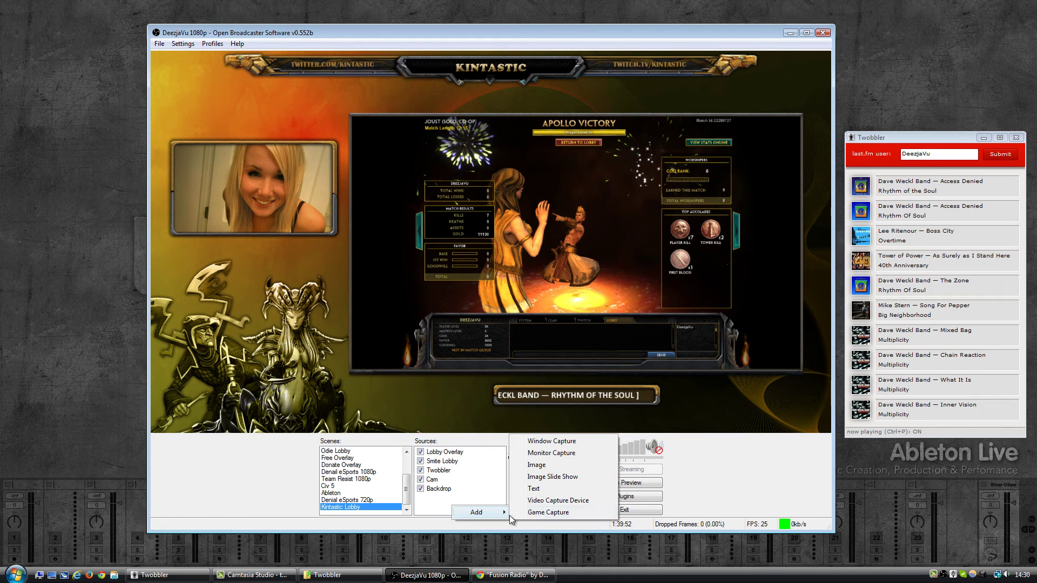
{"action": "left_click", "coordinate": [537, 465]}
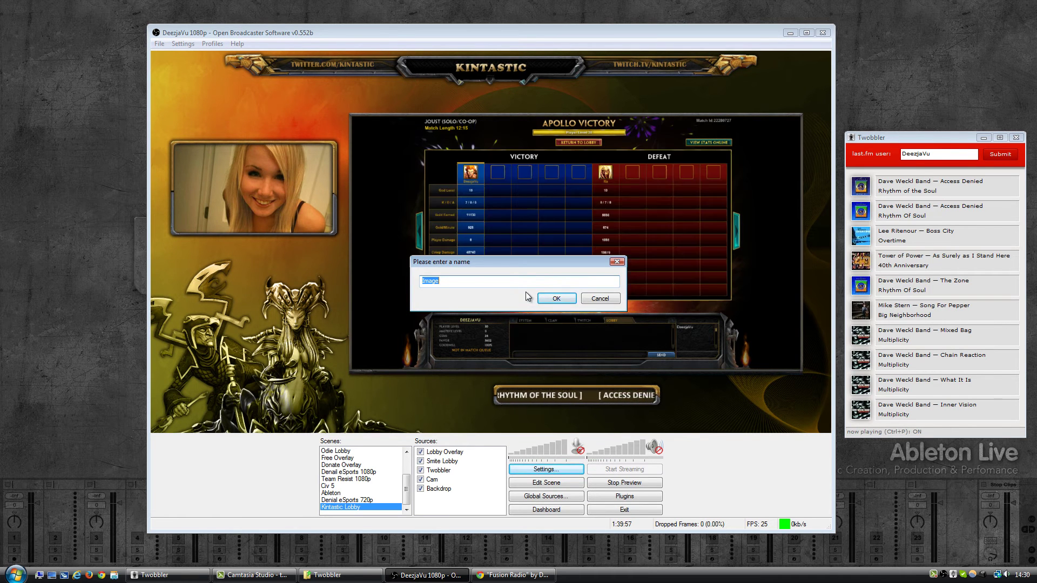
{"action": "type", "text": "Album Cover"}
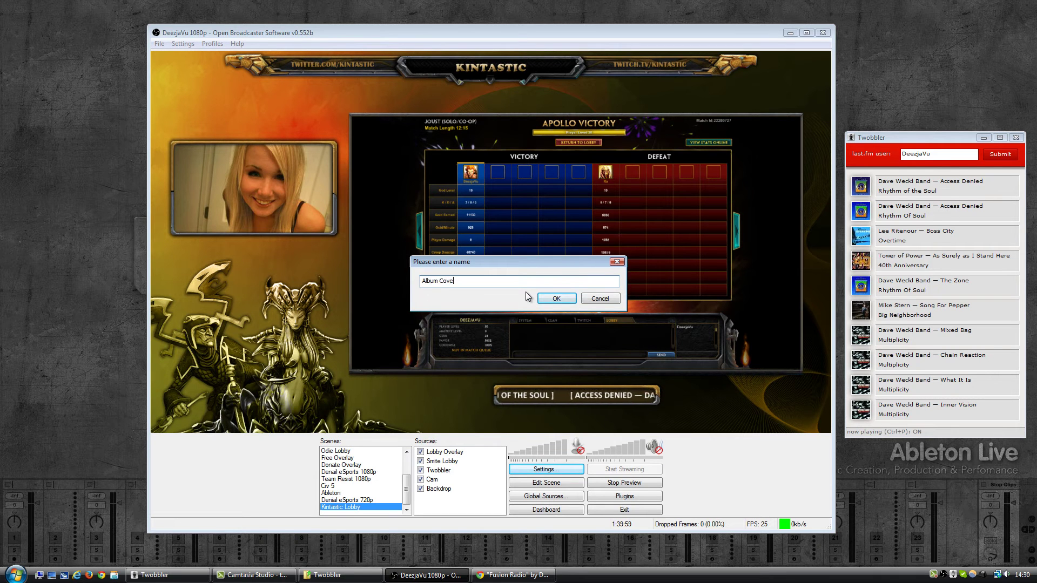
{"action": "left_click", "coordinate": [556, 298]}
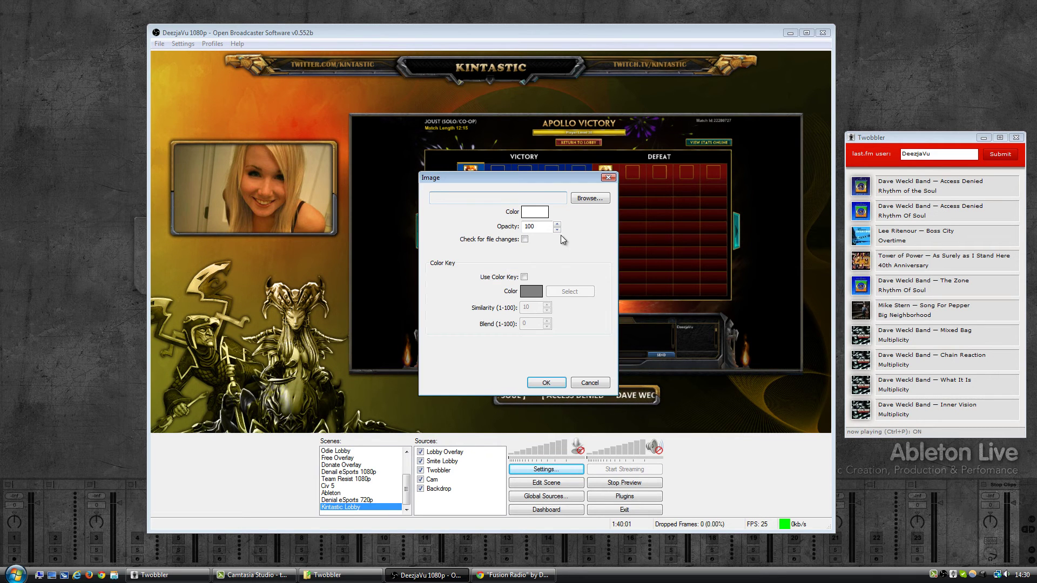
Step: Load Twobbler's cover.png into the Album Cover source and enable checking for file changes
{"action": "left_click", "coordinate": [584, 199]}
{"action": "left_click_drag", "start_coordinate": [584, 192], "coordinate": [468, 154]}
{"action": "left_click", "coordinate": [495, 222]}
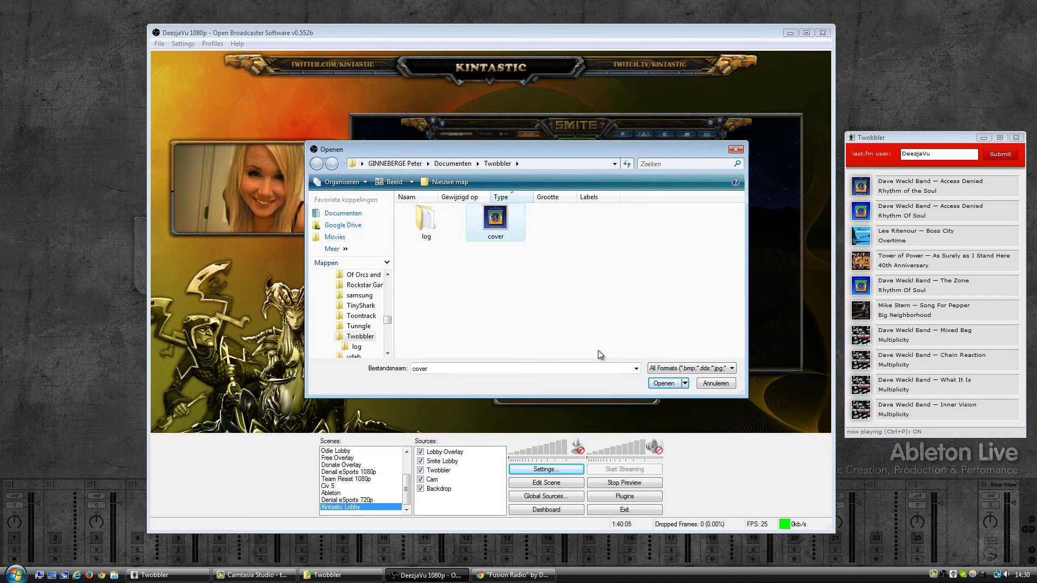
{"action": "left_click", "coordinate": [662, 383]}
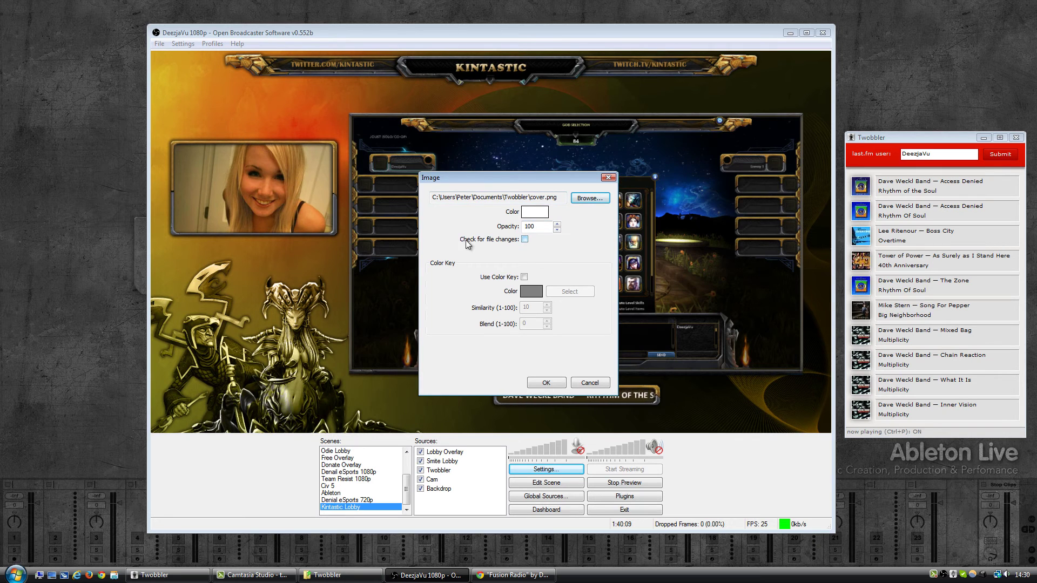
{"action": "left_click", "coordinate": [522, 240]}
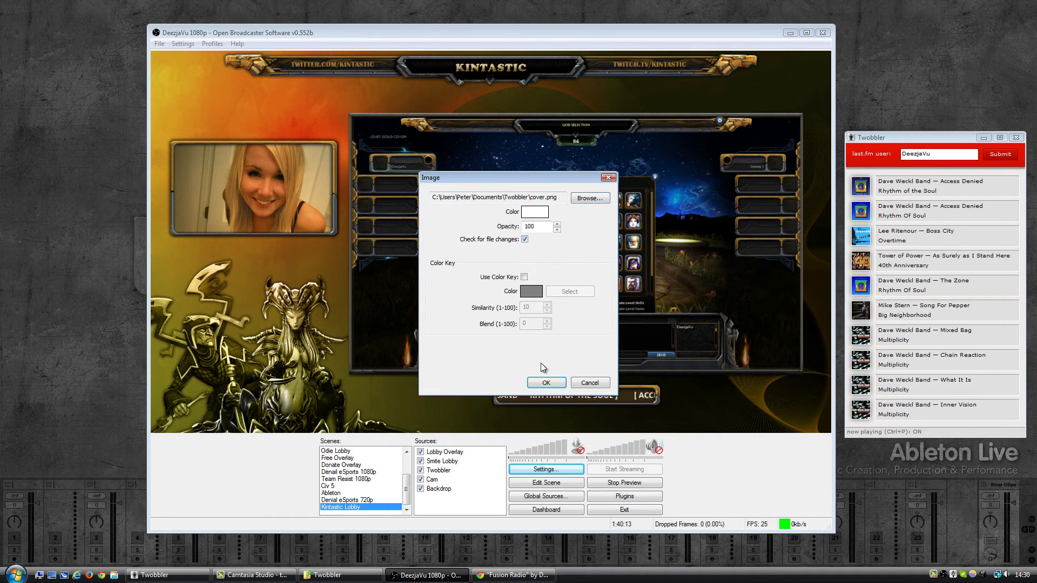
{"action": "left_click", "coordinate": [545, 383]}
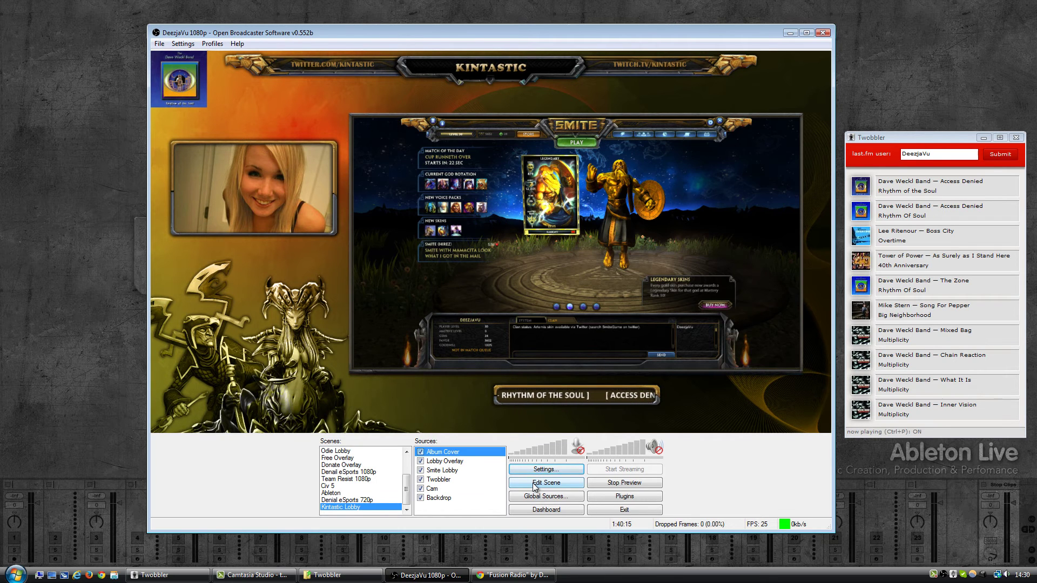
Step: Move the album cover in the scene preview to just left of the scrolling song title
{"action": "left_click", "coordinate": [545, 483]}
{"action": "left_click_drag", "start_coordinate": [191, 82], "coordinate": [455, 401]}
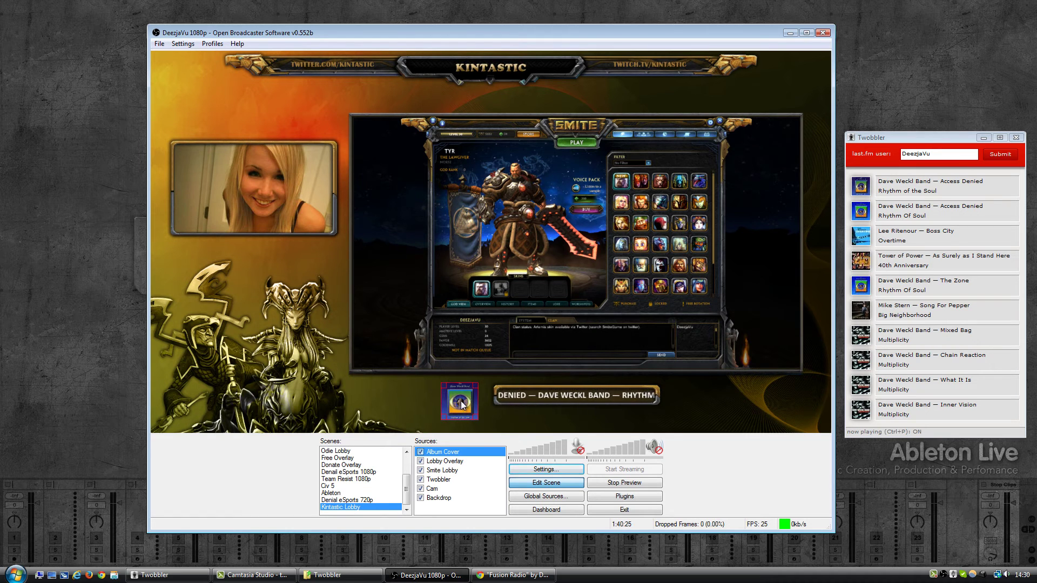
{"action": "left_click", "coordinate": [546, 483]}
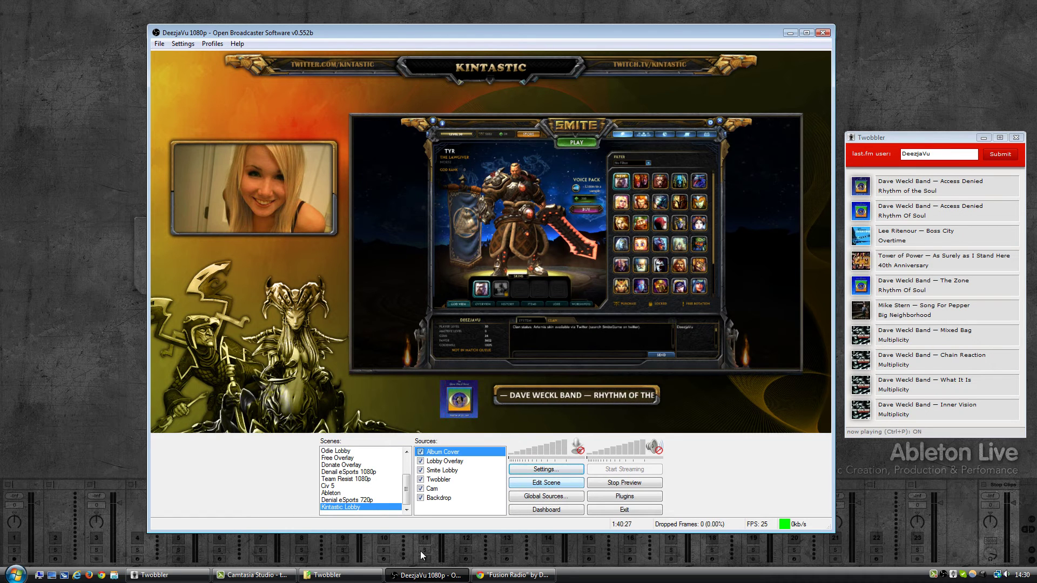
Step: Switch to the Grooveshark playlist in Chrome, then queue and play Chromazone by Mike Stern
{"action": "left_click", "coordinate": [502, 575]}
{"action": "left_click_drag", "start_coordinate": [655, 44], "coordinate": [557, 37]}
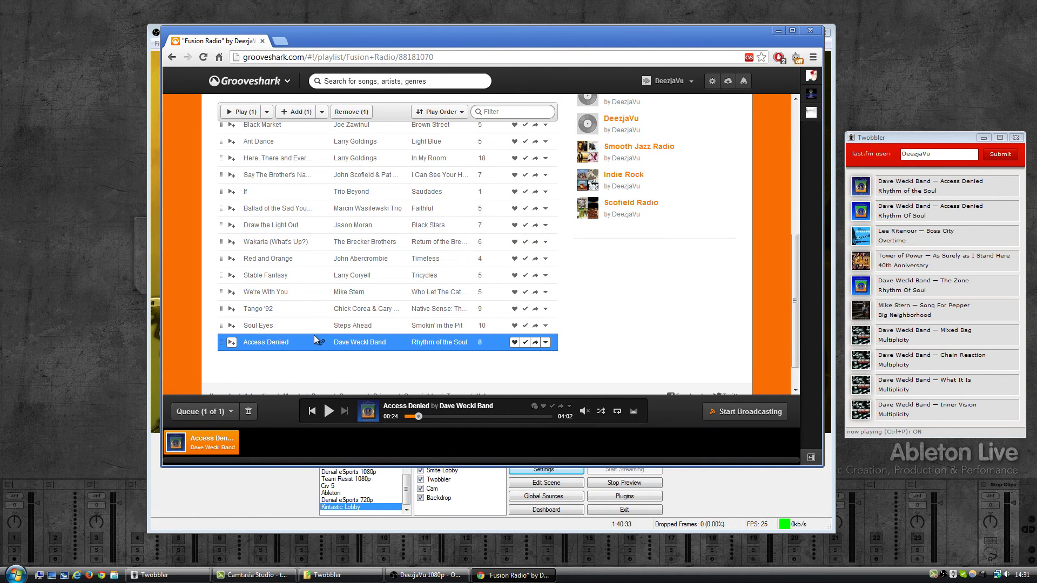
{"action": "scroll", "coordinate": [286, 254], "scroll_direction": "up", "scroll_amount": 3}
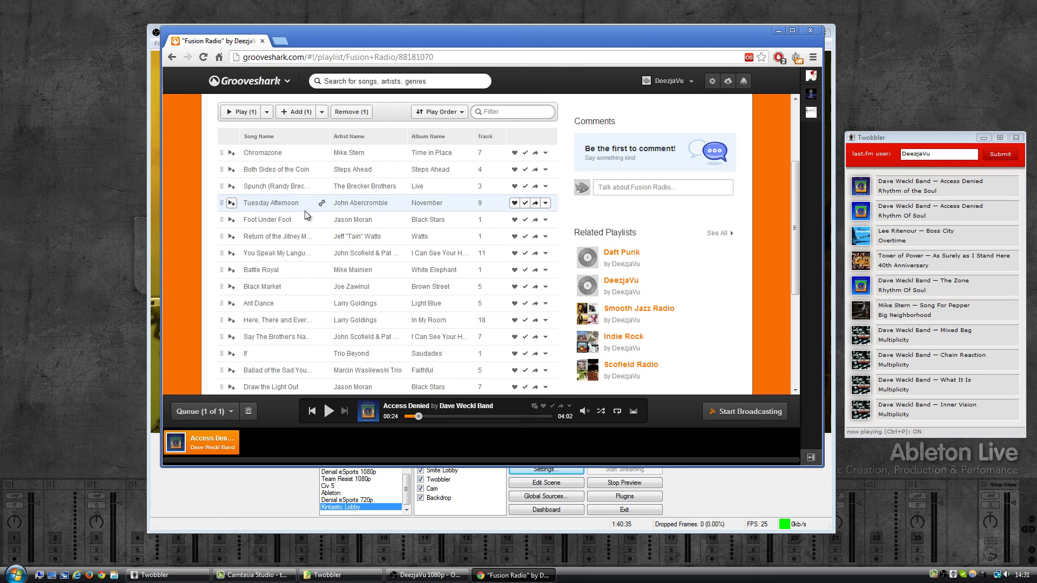
{"action": "left_click", "coordinate": [291, 157]}
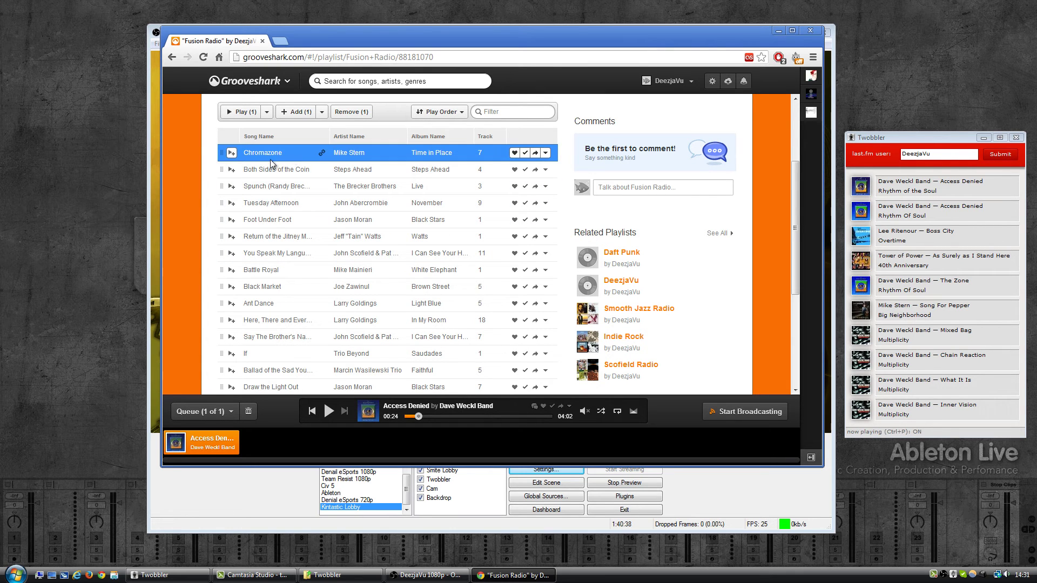
{"action": "left_click", "coordinate": [231, 154]}
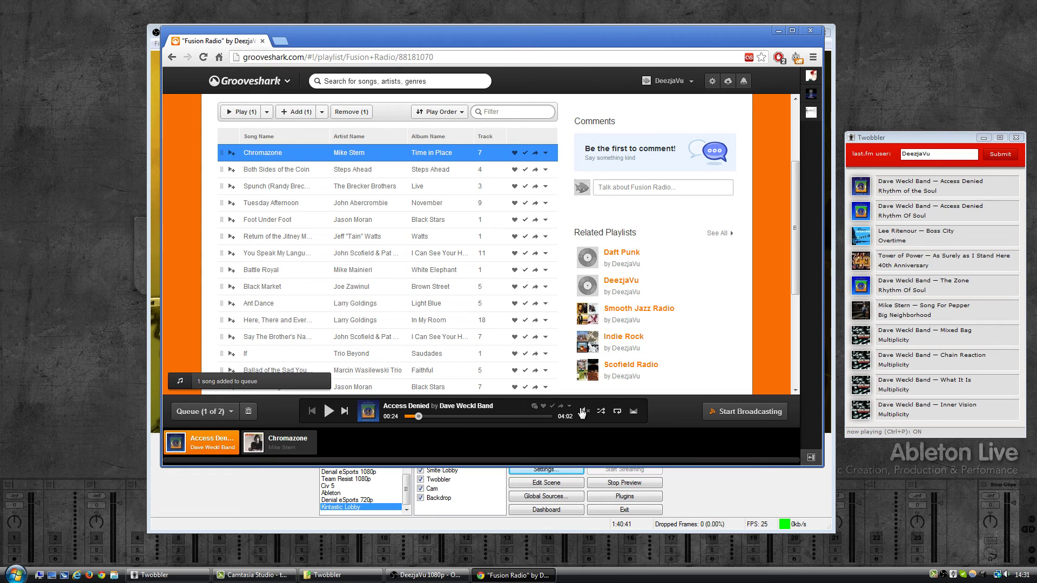
{"action": "mouse_move", "coordinate": [266, 432]}
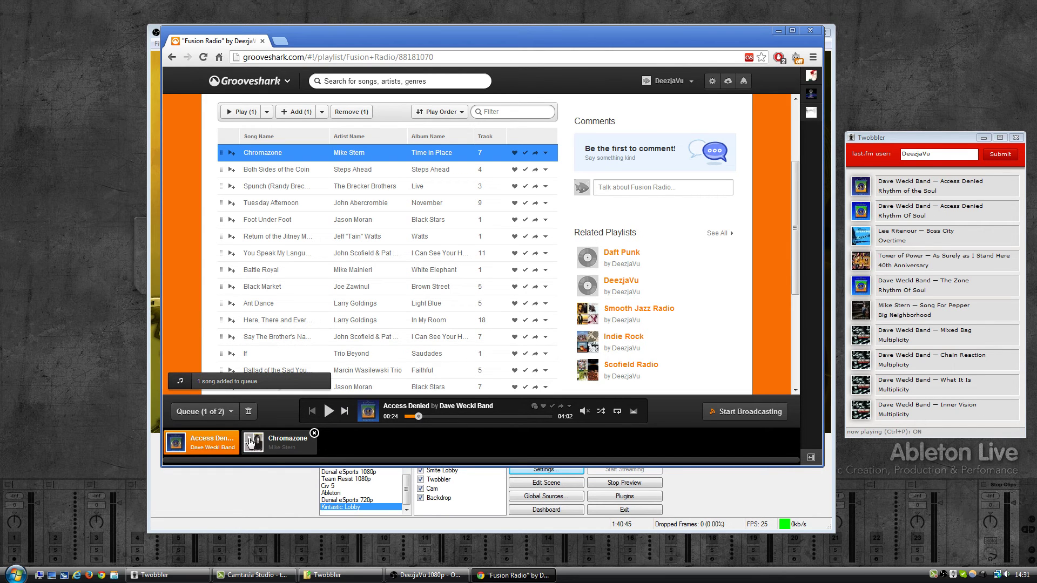
{"action": "left_click", "coordinate": [250, 443]}
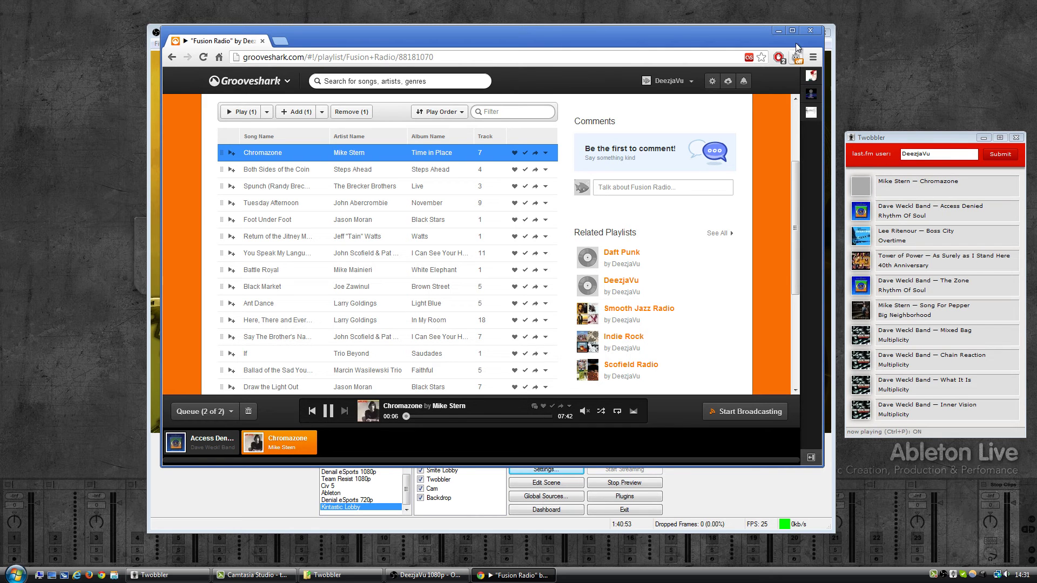
Step: Return to Open Broadcaster Software and compare the previewed album cover and song title with Twobbler's track list
{"action": "left_click", "coordinate": [779, 31]}
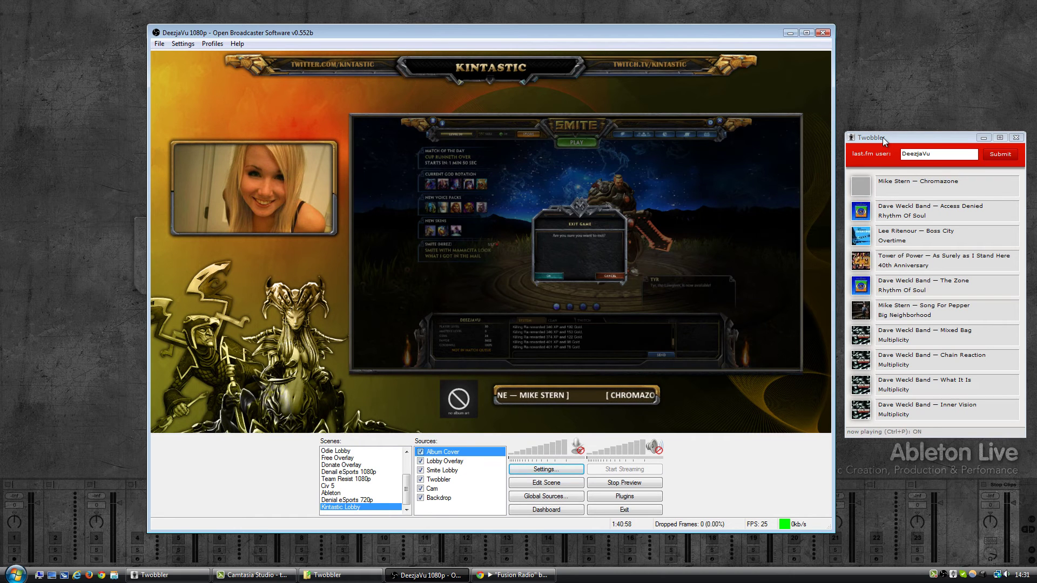
{"action": "left_click", "coordinate": [883, 137]}
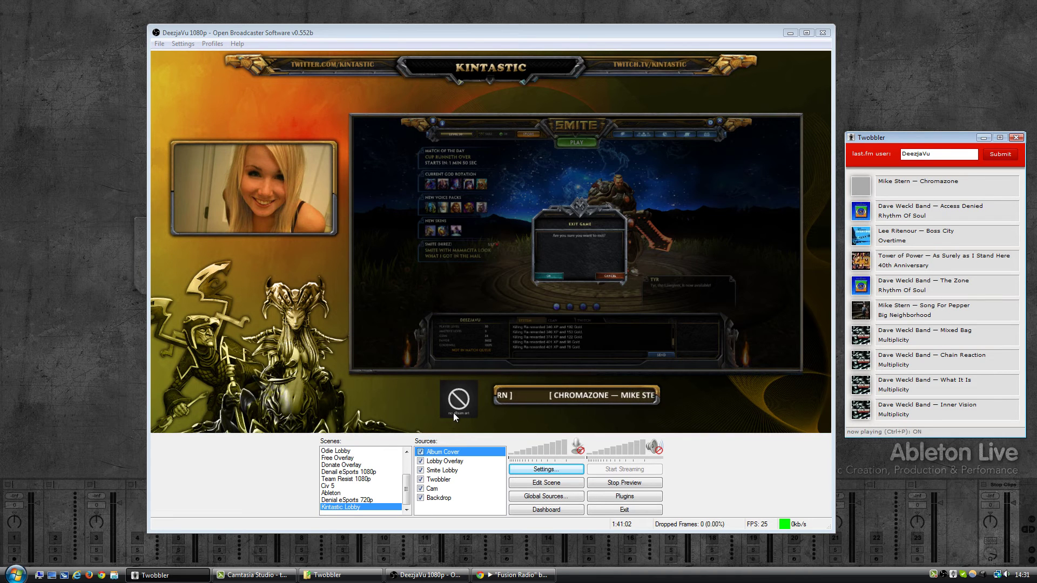
{"action": "left_click", "coordinate": [455, 399]}
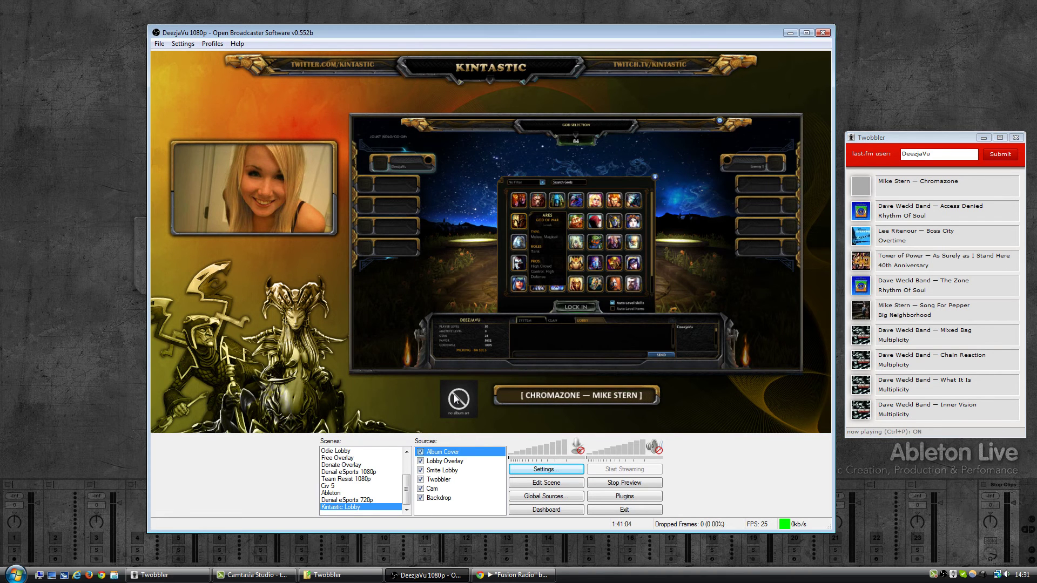
Step: Queue and play Both Sides of the Coin by Steps Ahead in Grooveshark, and return to Open Broadcaster Software
{"action": "left_click", "coordinate": [488, 574]}
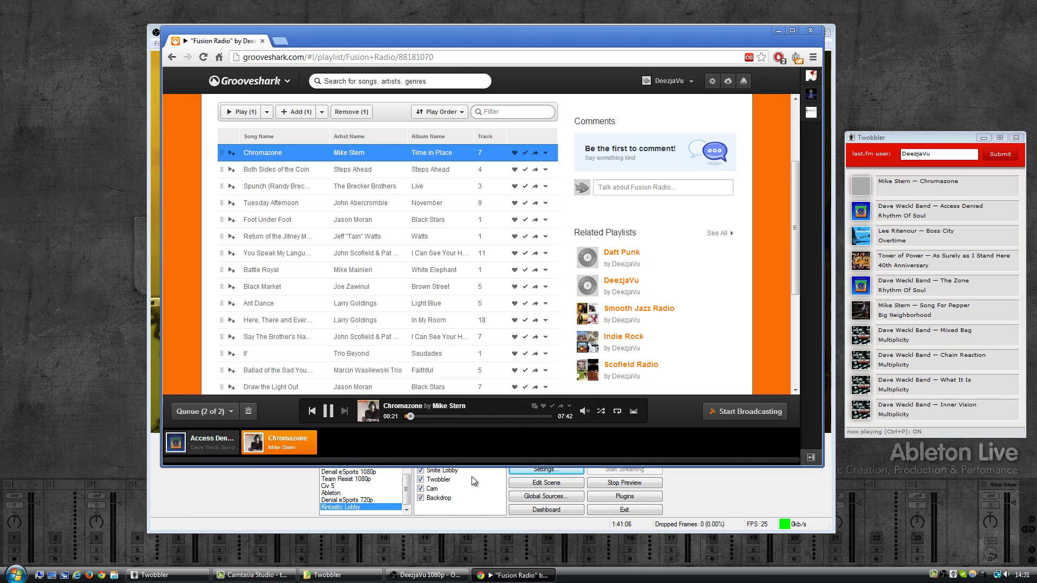
{"action": "left_click", "coordinate": [277, 173]}
{"action": "left_click", "coordinate": [231, 171]}
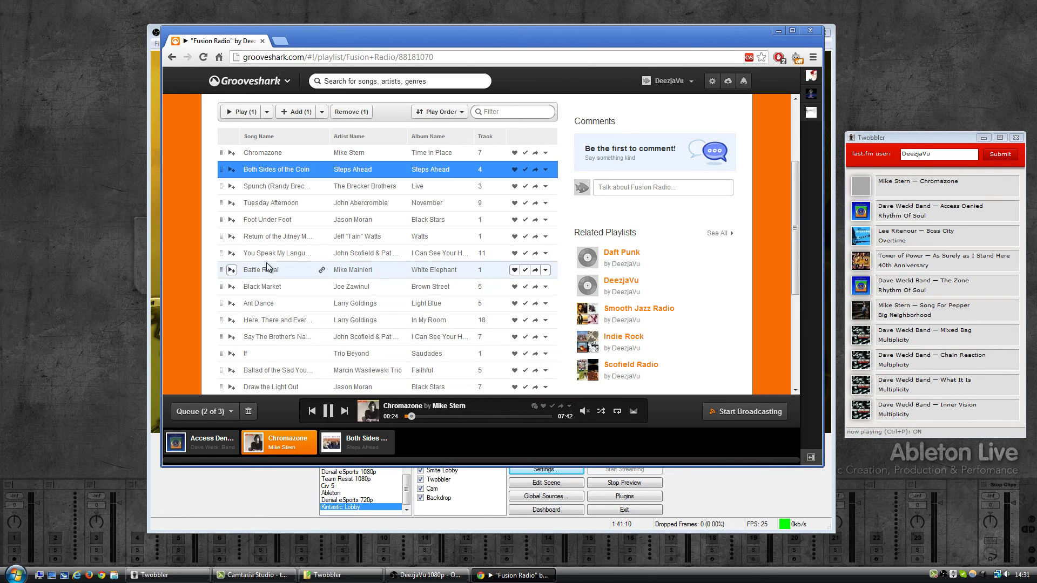
{"action": "left_click", "coordinate": [329, 442]}
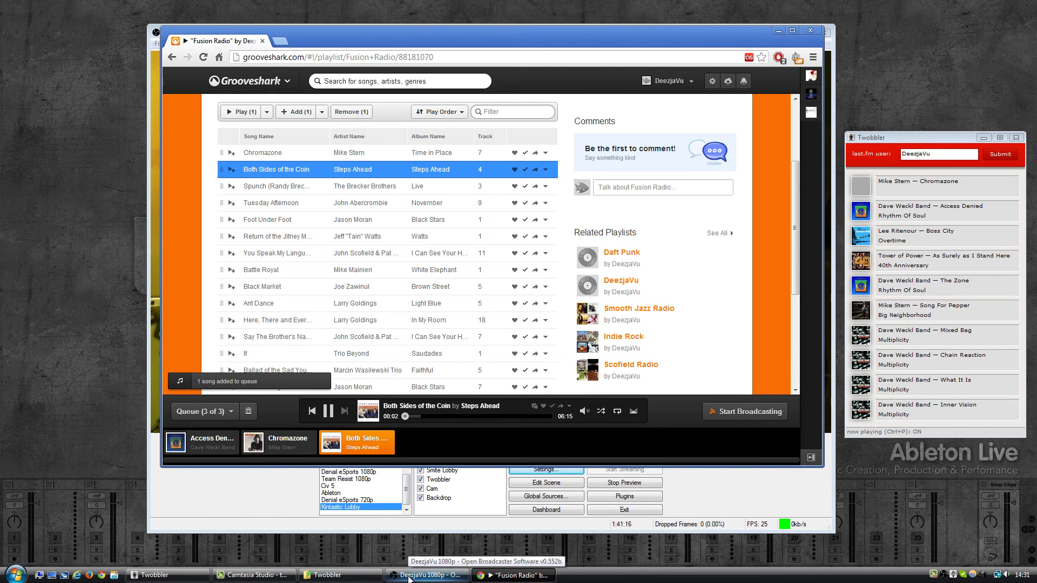
{"action": "left_click", "coordinate": [406, 577]}
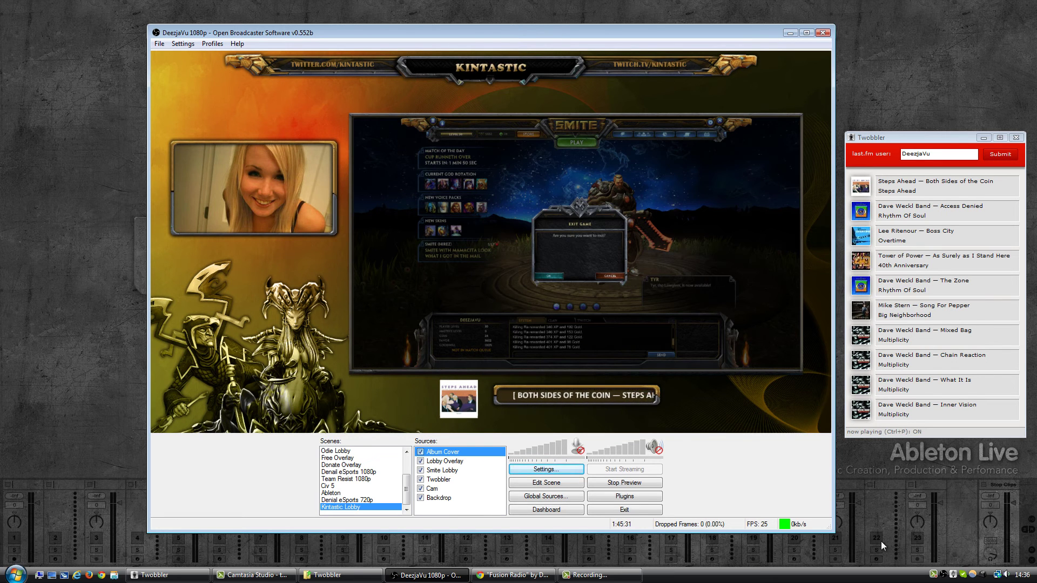
Step: Open Twobbler's options and move the dialog over the scene preview
{"action": "right_click", "coordinate": [954, 577]}
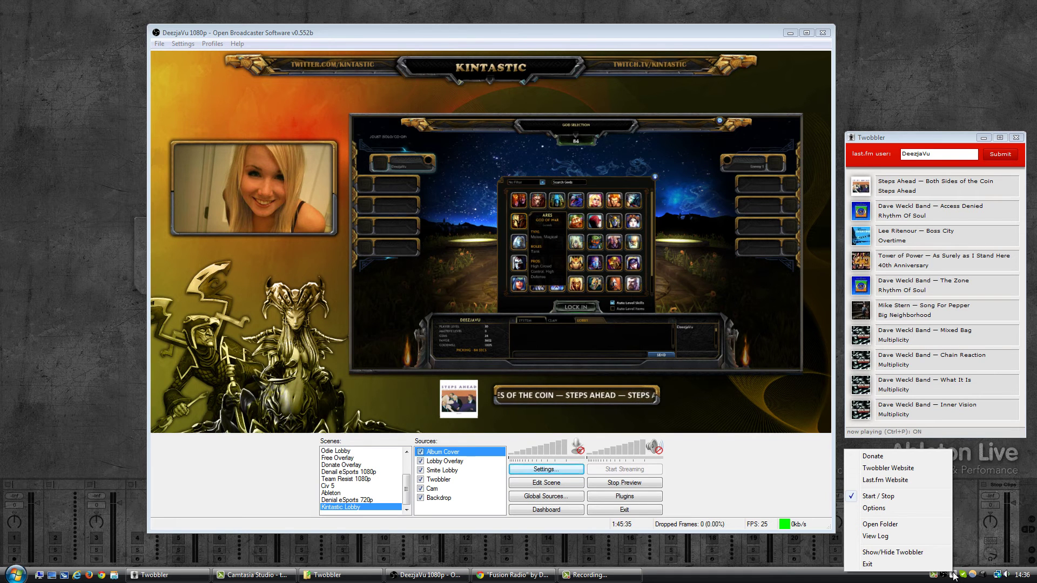
{"action": "left_click", "coordinate": [874, 508]}
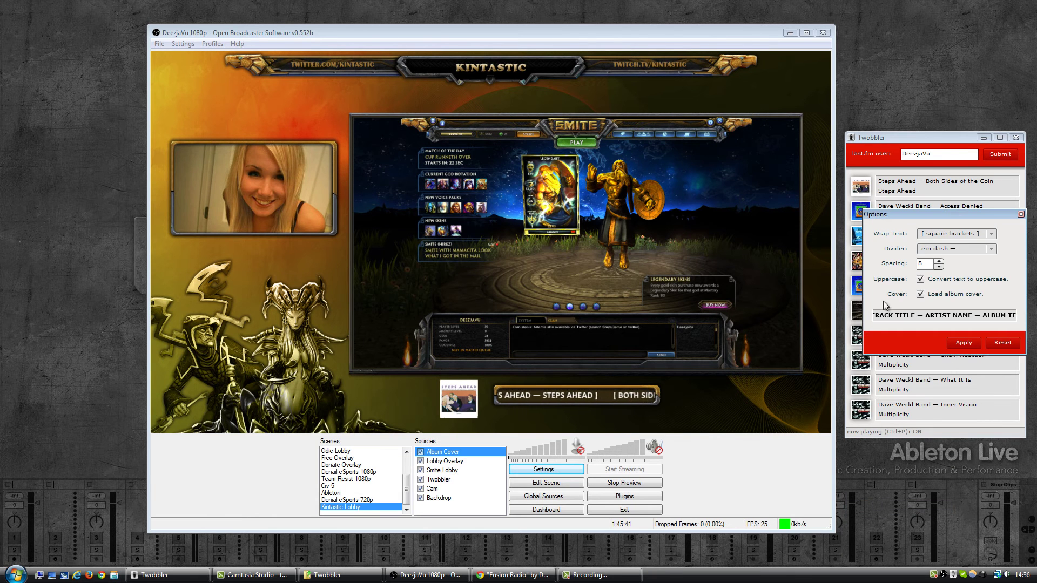
{"action": "left_click_drag", "start_coordinate": [933, 215], "coordinate": [605, 167]}
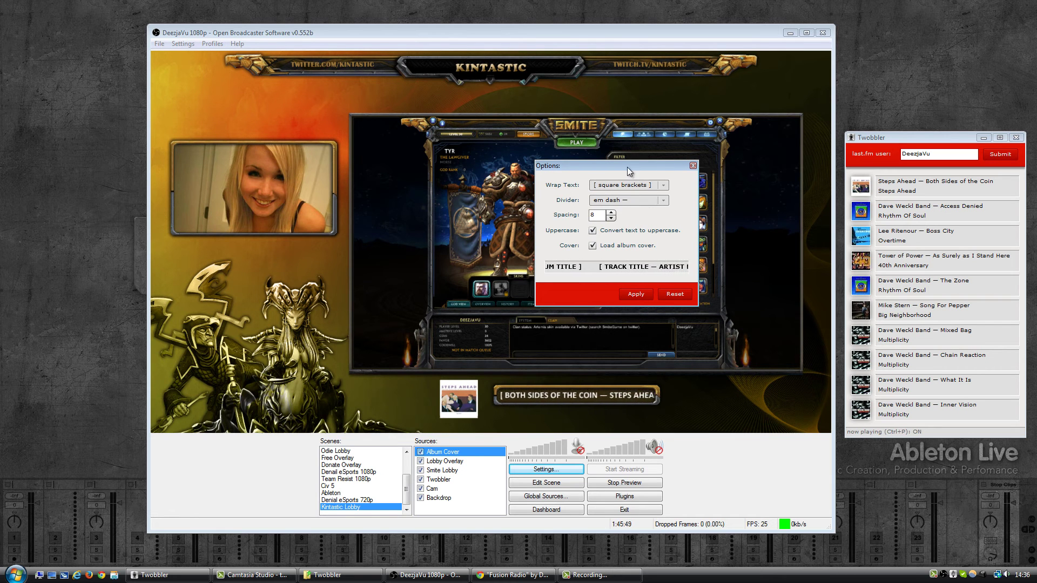
{"action": "left_click_drag", "start_coordinate": [626, 167], "coordinate": [611, 163]}
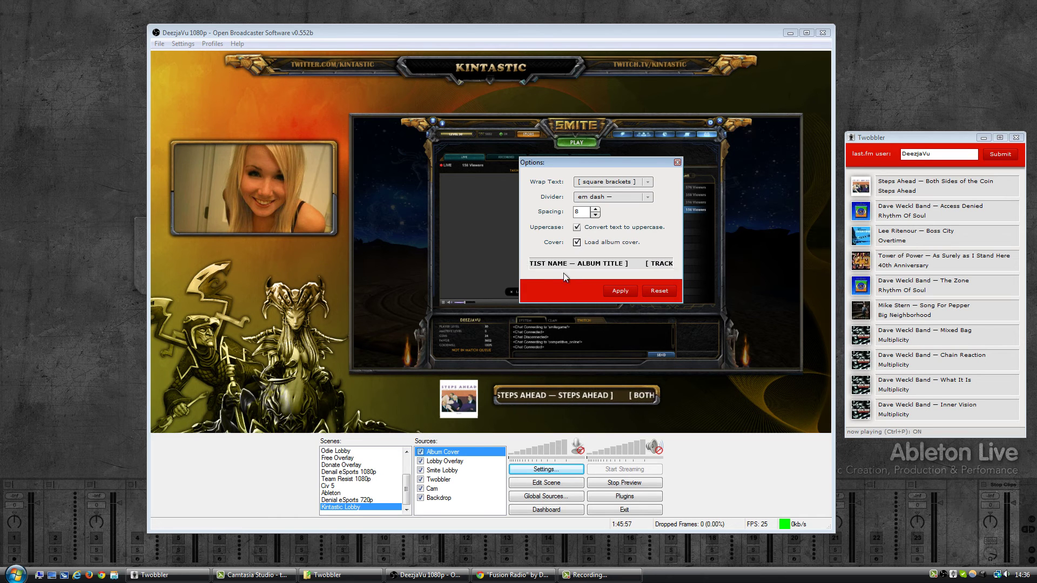
Step: Turn album cover loading off and back on, and move the options dialog clear of the preview's centre
{"action": "left_click", "coordinate": [577, 242]}
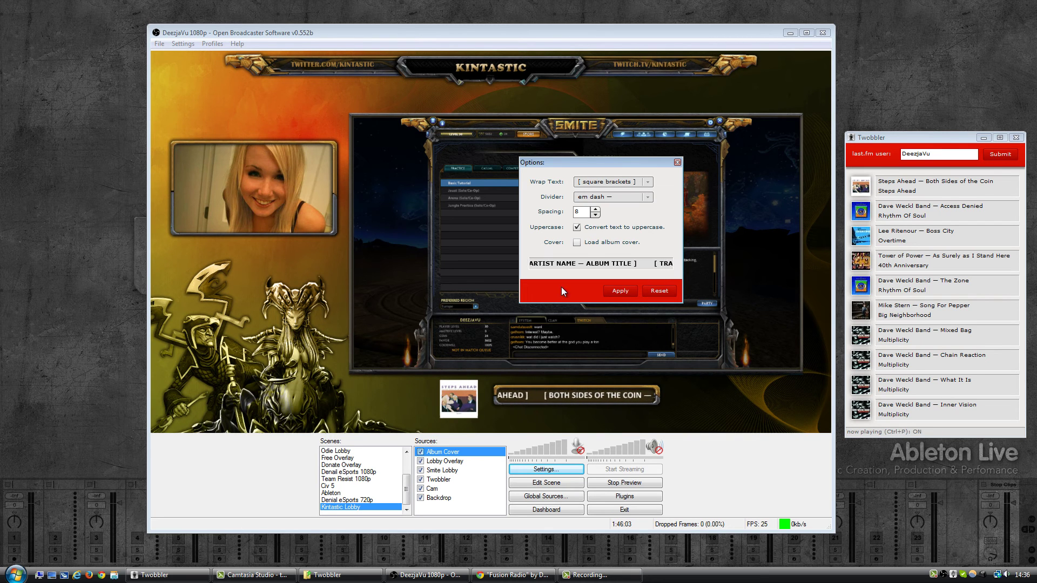
{"action": "left_click", "coordinate": [578, 244]}
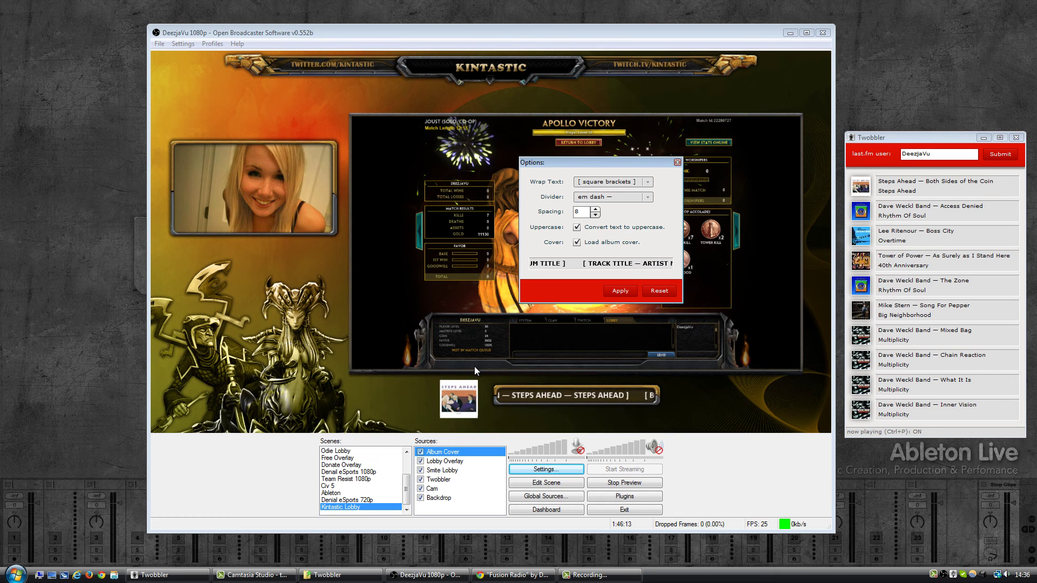
{"action": "left_click_drag", "start_coordinate": [620, 161], "coordinate": [512, 157]}
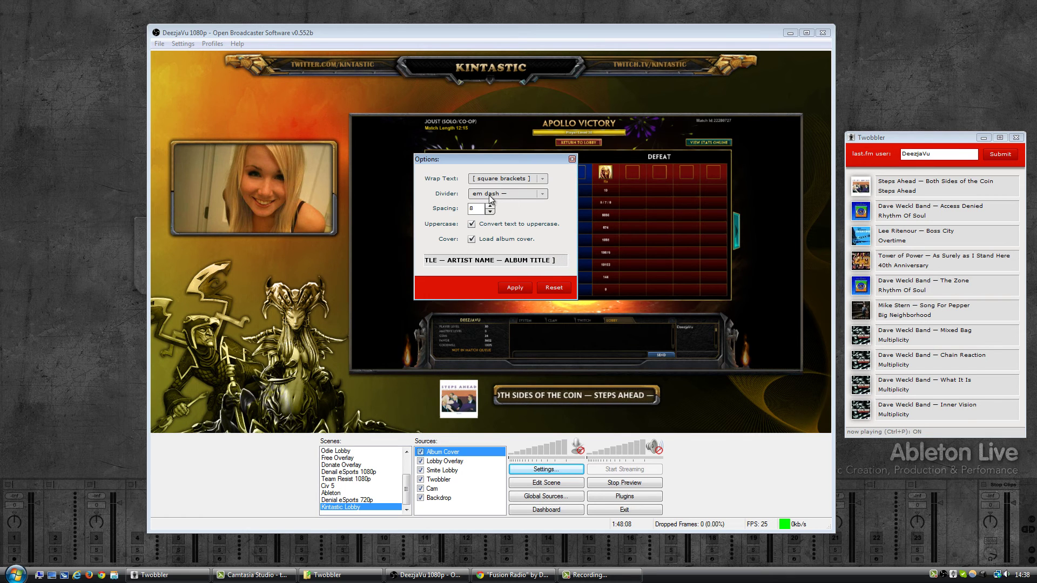
Step: Set the song text's wrapping to none and look through the available dividers
{"action": "left_click", "coordinate": [513, 195]}
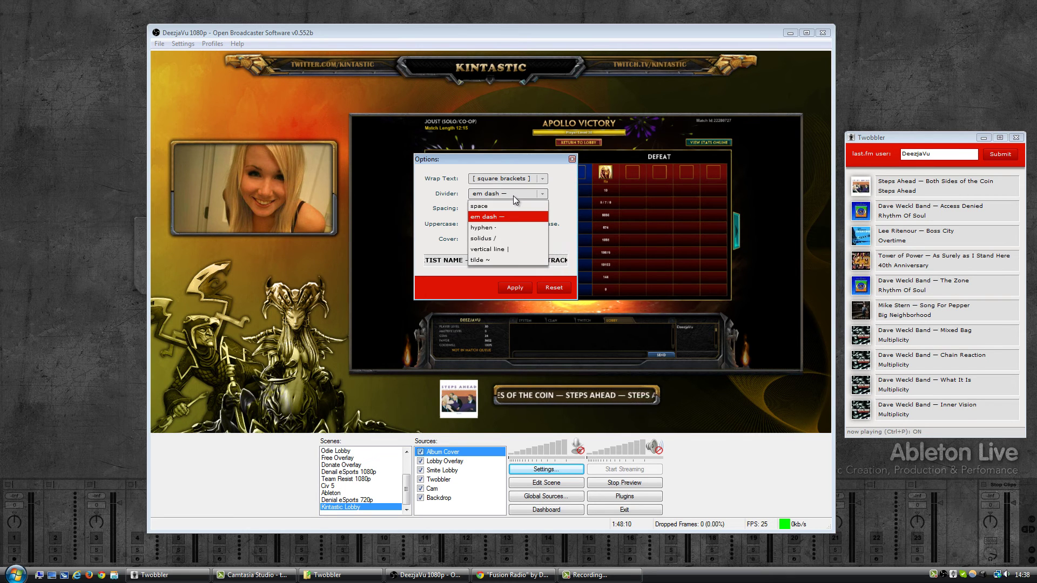
{"action": "left_click", "coordinate": [512, 196]}
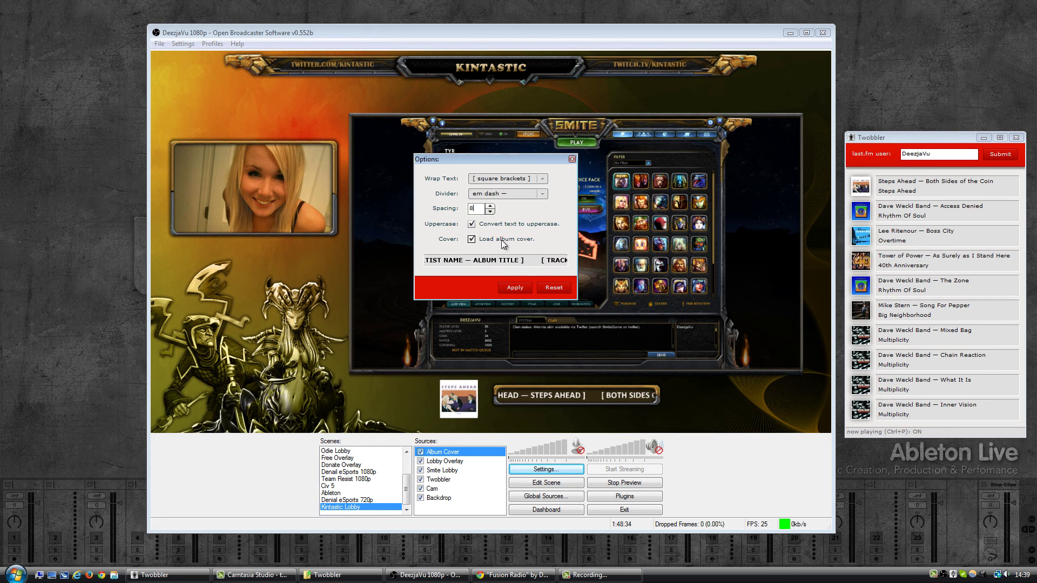
{"action": "left_click", "coordinate": [502, 183]}
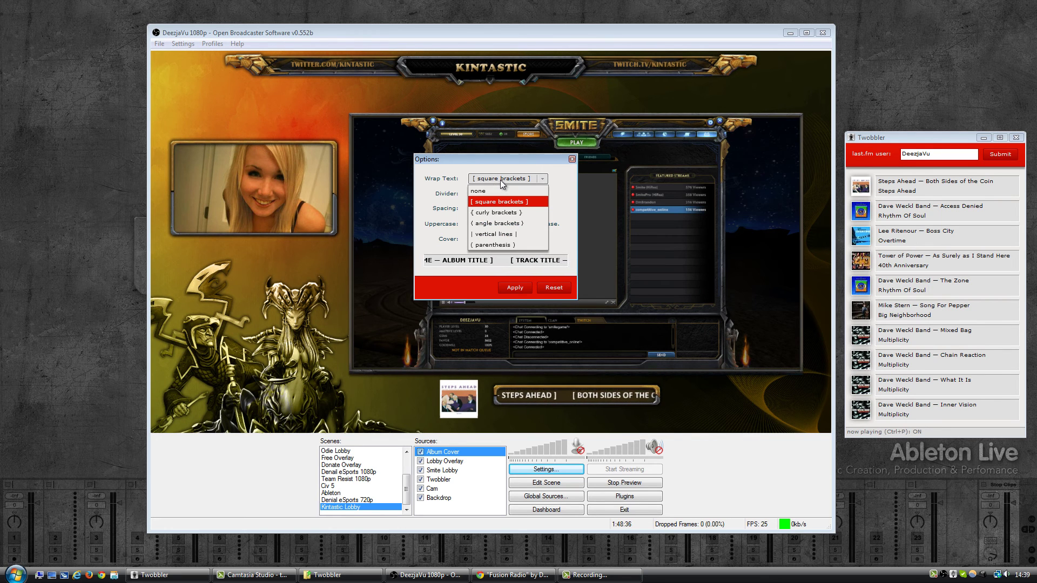
{"action": "left_click", "coordinate": [499, 190]}
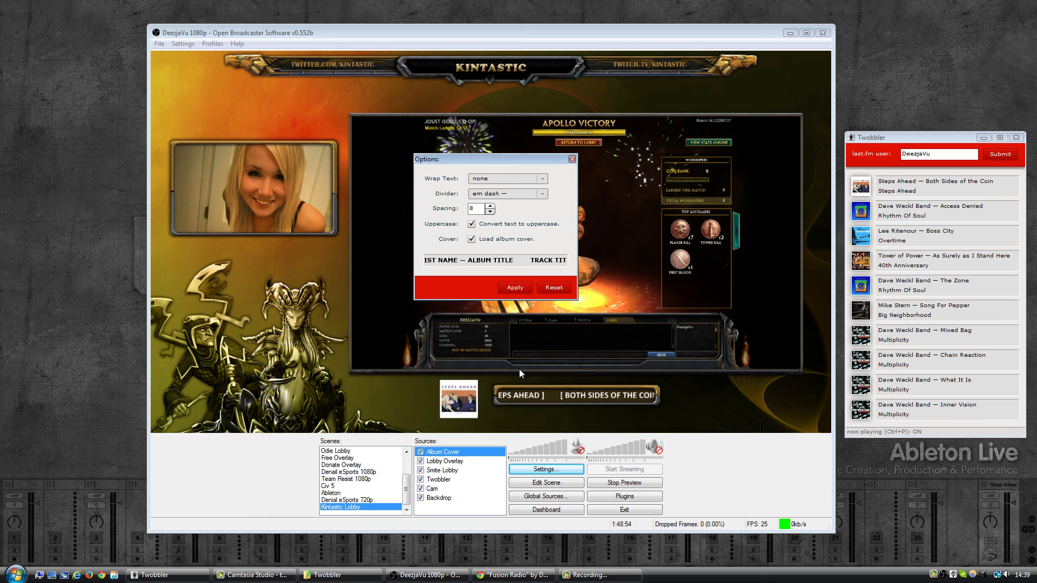
{"action": "left_click", "coordinate": [498, 196]}
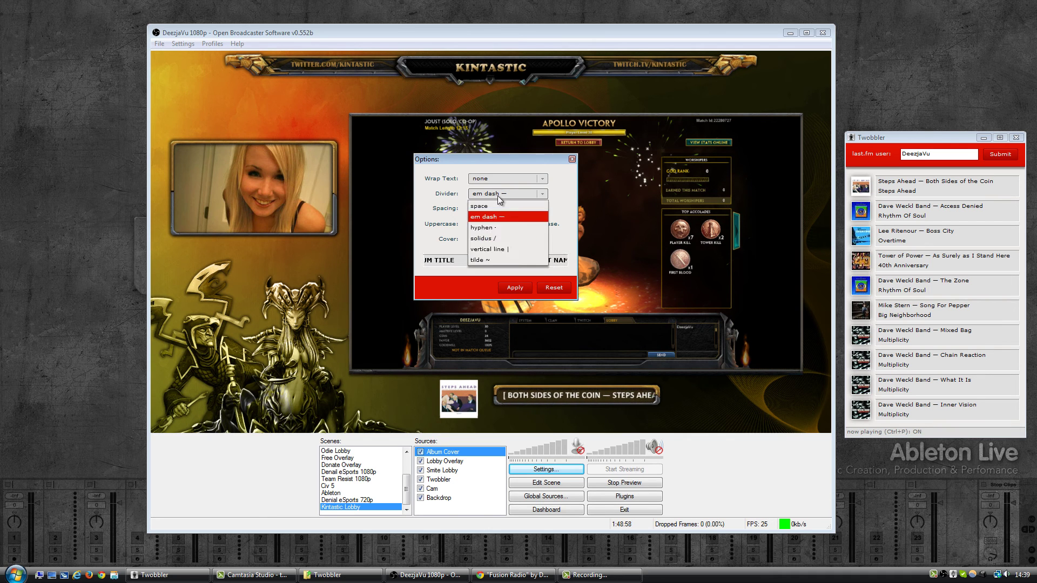
{"action": "left_click", "coordinate": [497, 196]}
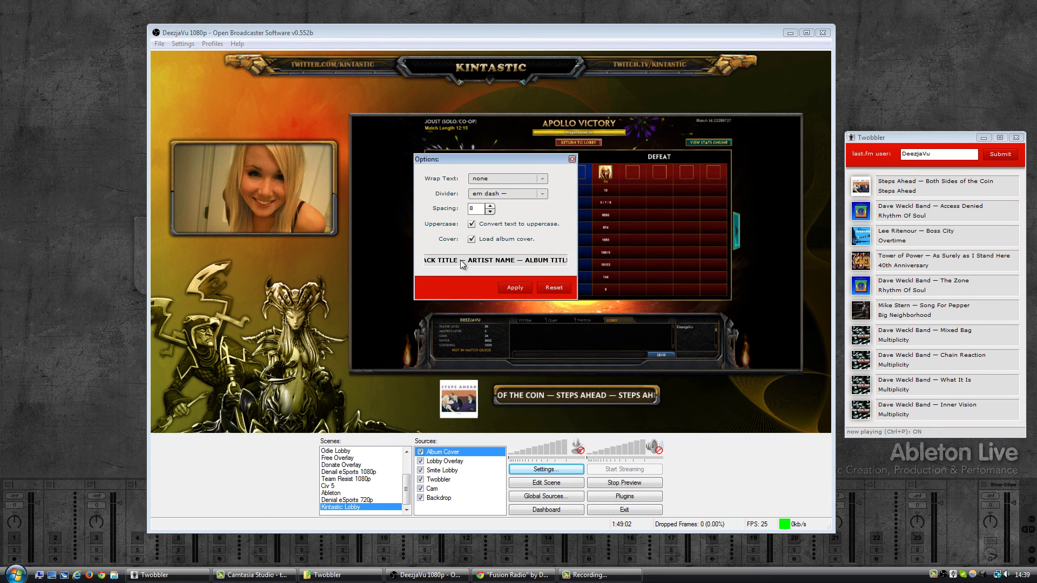
Step: Try the space, hyphen, solidus and vertical line dividers in turn, ending with tilde as the song text divider
{"action": "left_click", "coordinate": [510, 193]}
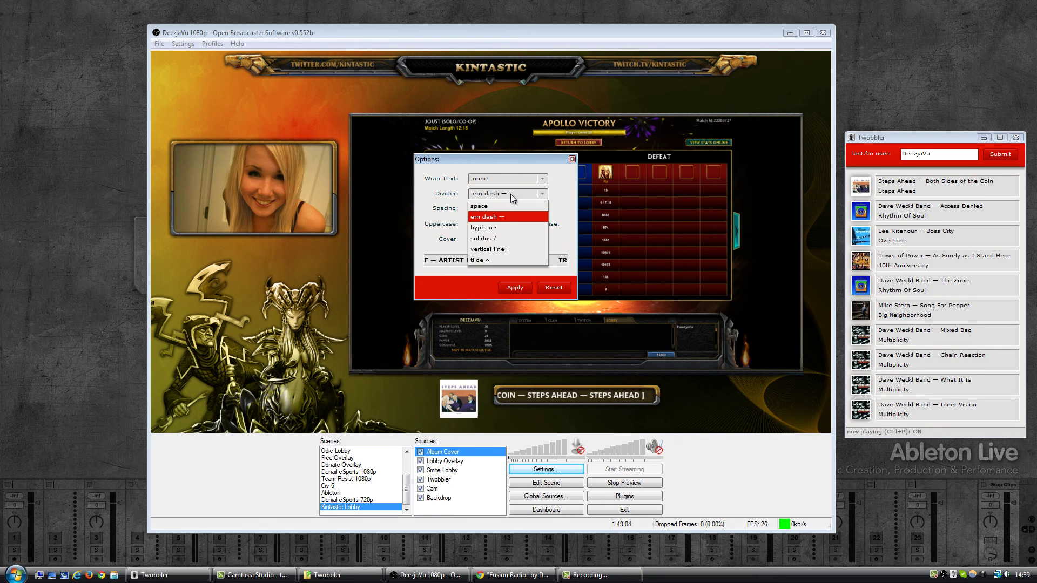
{"action": "left_click", "coordinate": [503, 206]}
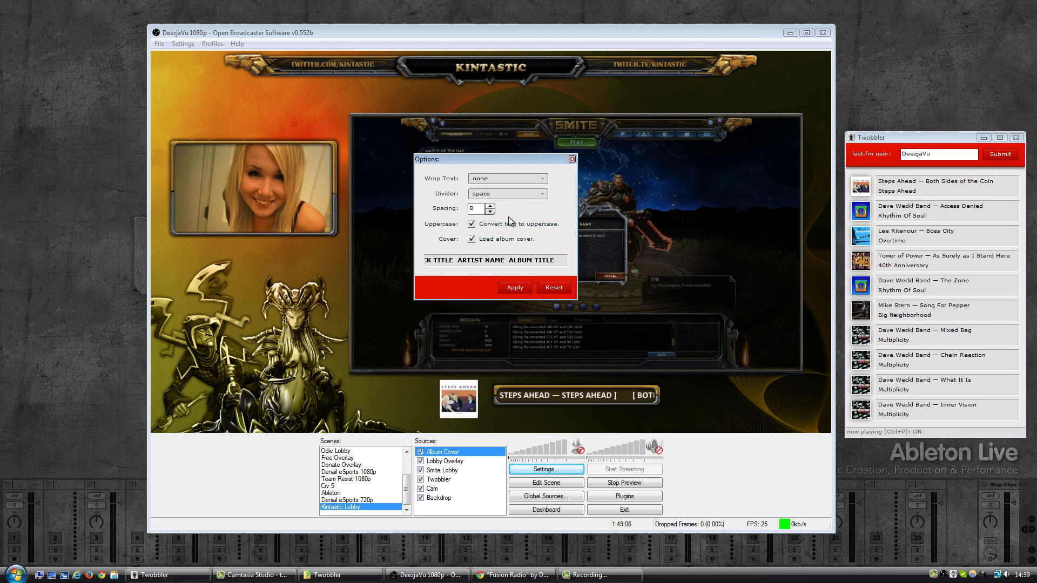
{"action": "left_click", "coordinate": [498, 193]}
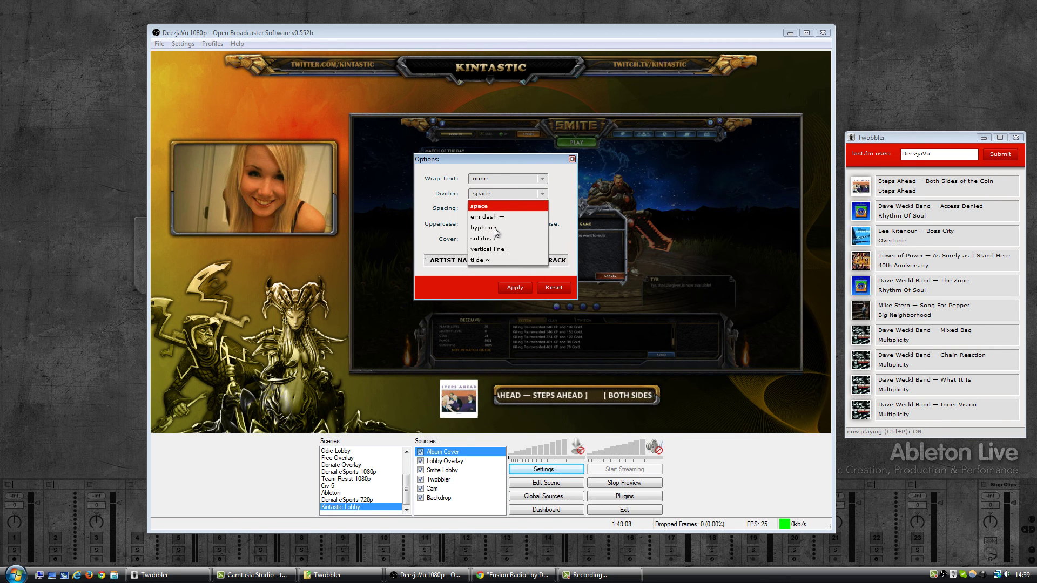
{"action": "left_click", "coordinate": [493, 227]}
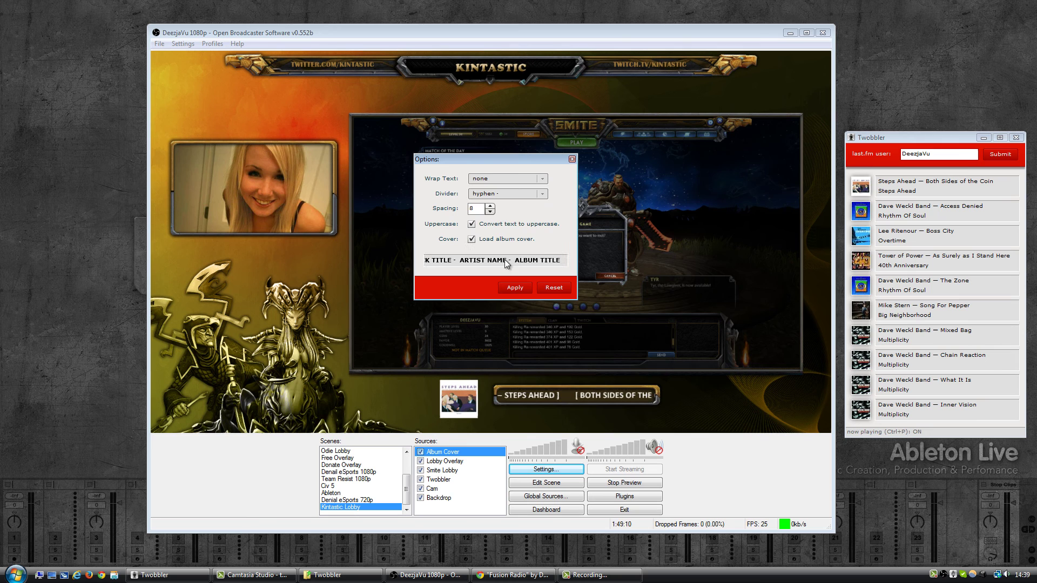
{"action": "left_click", "coordinate": [502, 194]}
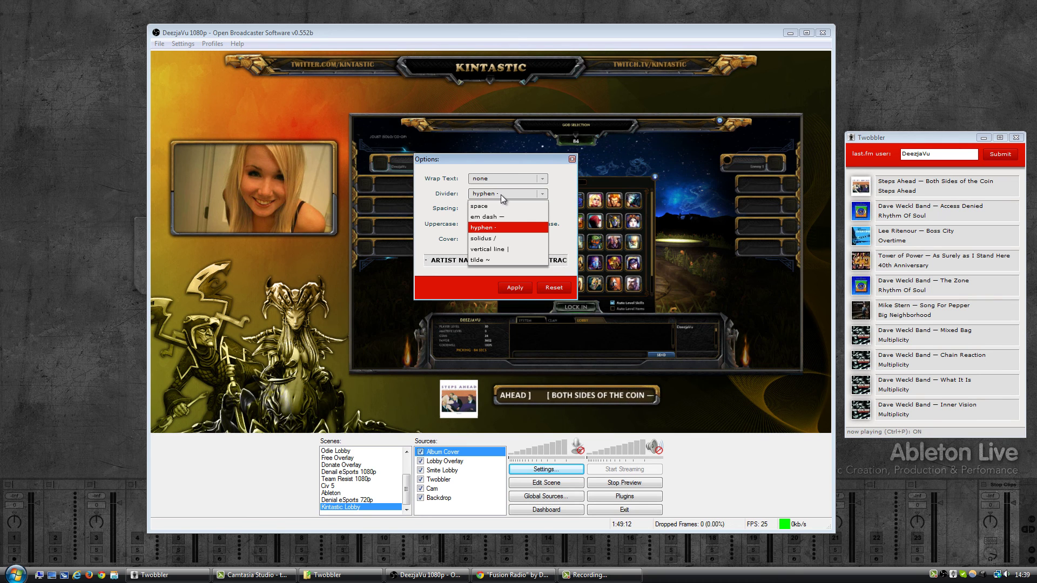
{"action": "left_click", "coordinate": [497, 239]}
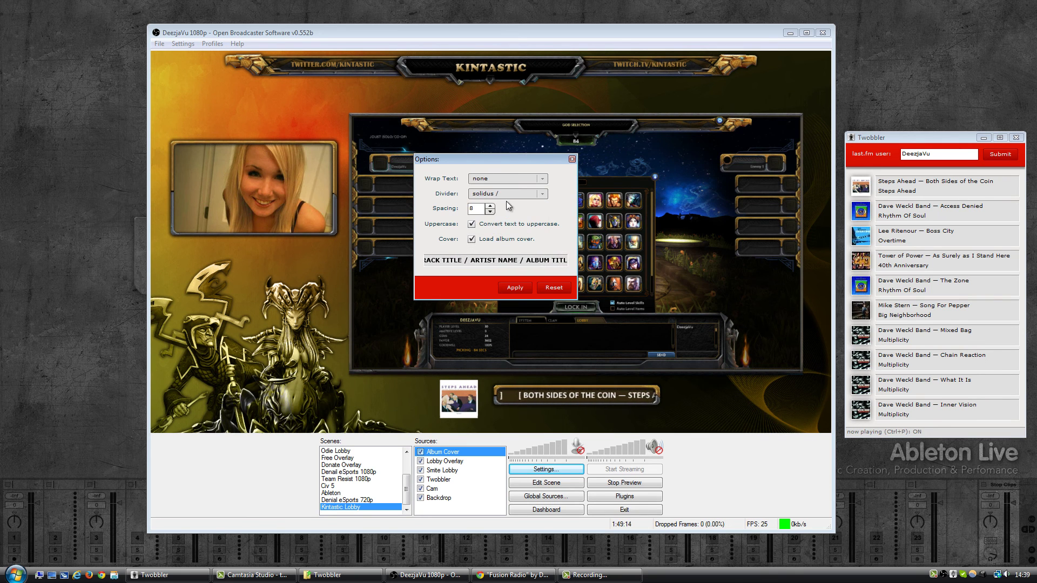
{"action": "left_click", "coordinate": [520, 195]}
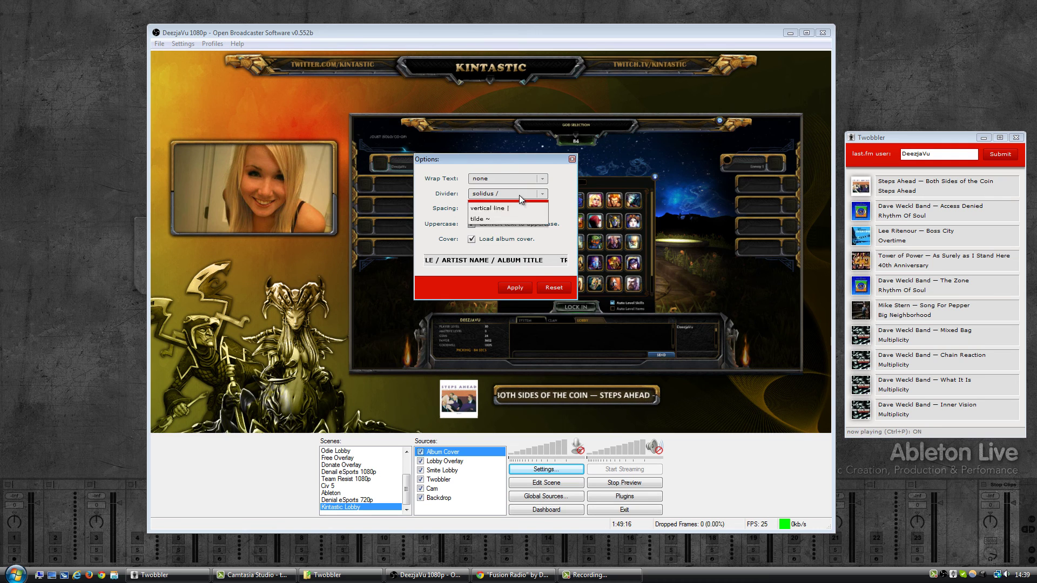
{"action": "left_click", "coordinate": [507, 249]}
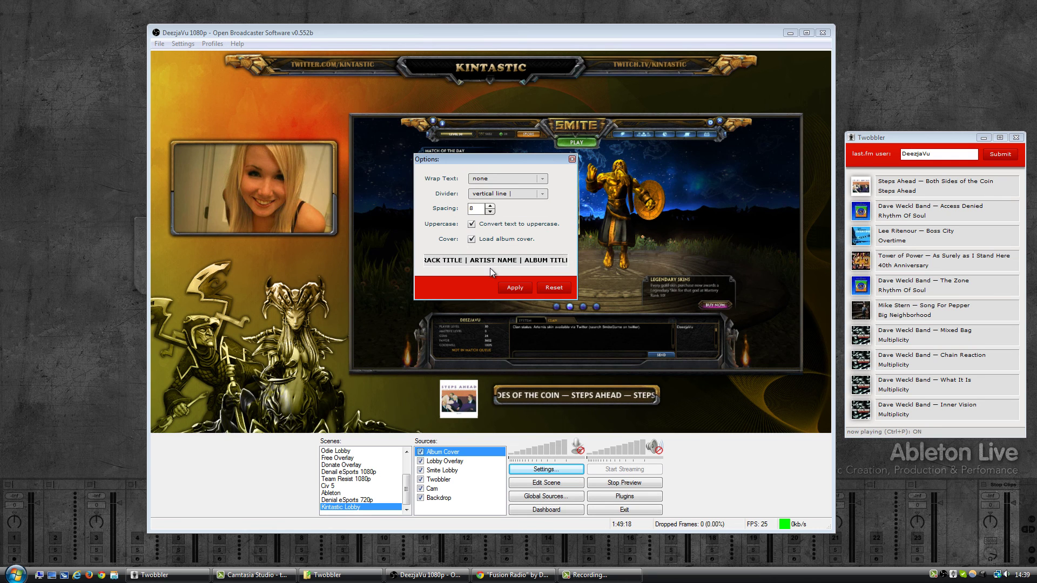
{"action": "left_click", "coordinate": [529, 197]}
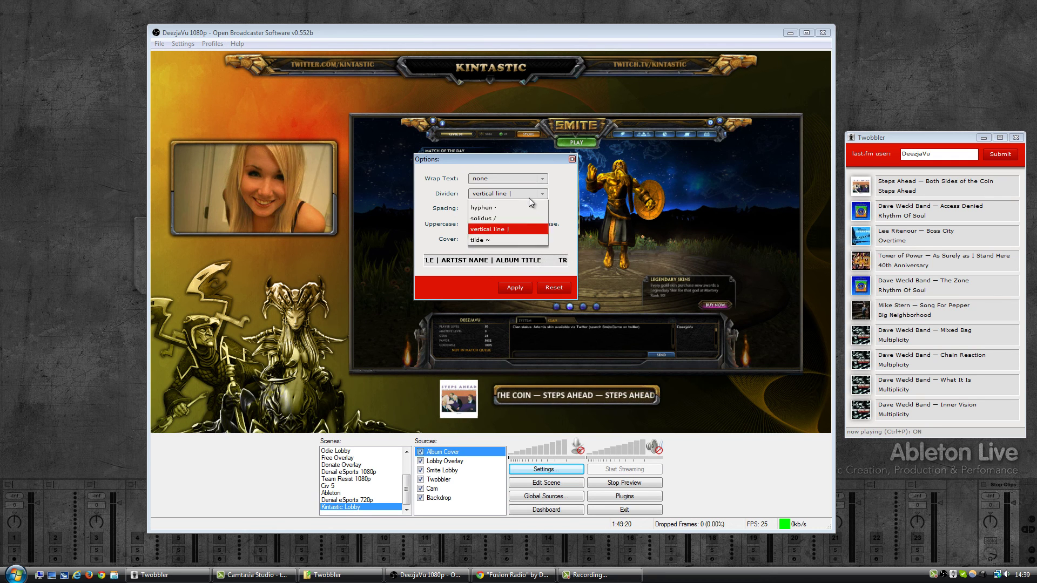
{"action": "left_click", "coordinate": [514, 260]}
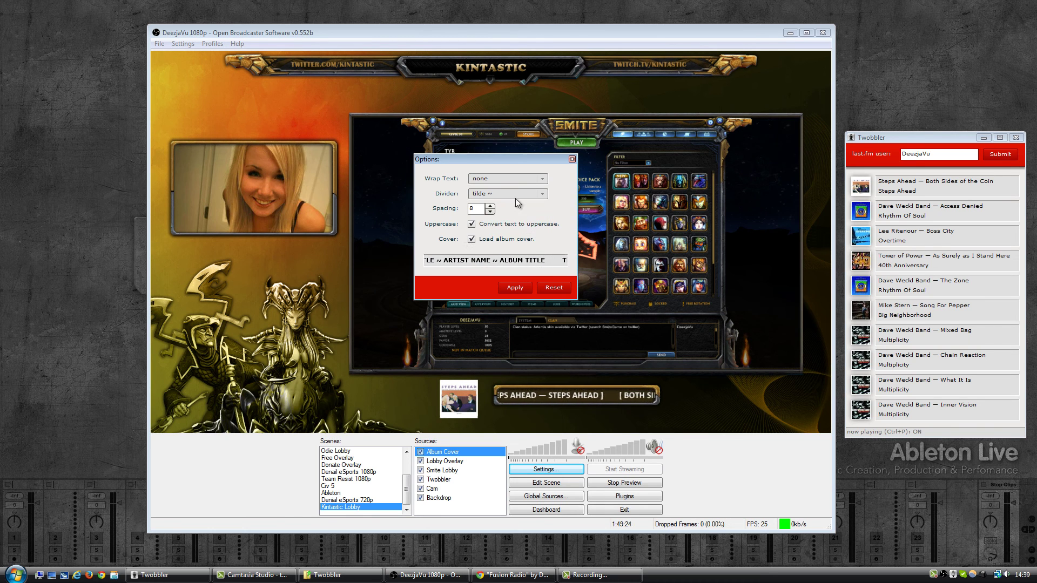
Step: Set the text spacing to 2, toggle uppercase conversion off and back on, and apply the options
{"action": "left_click", "coordinate": [490, 212]}
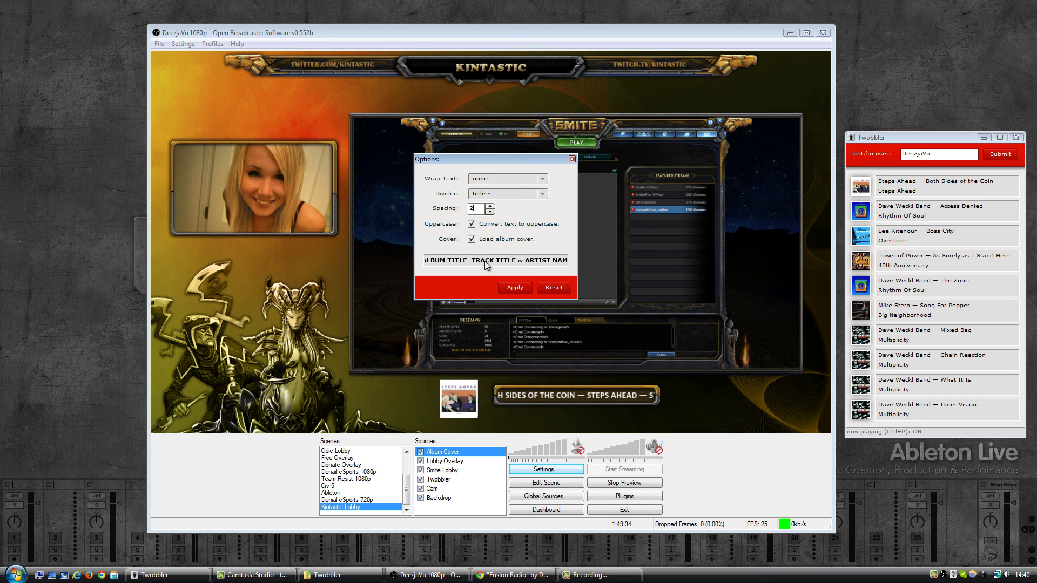
{"action": "left_click", "coordinate": [484, 230]}
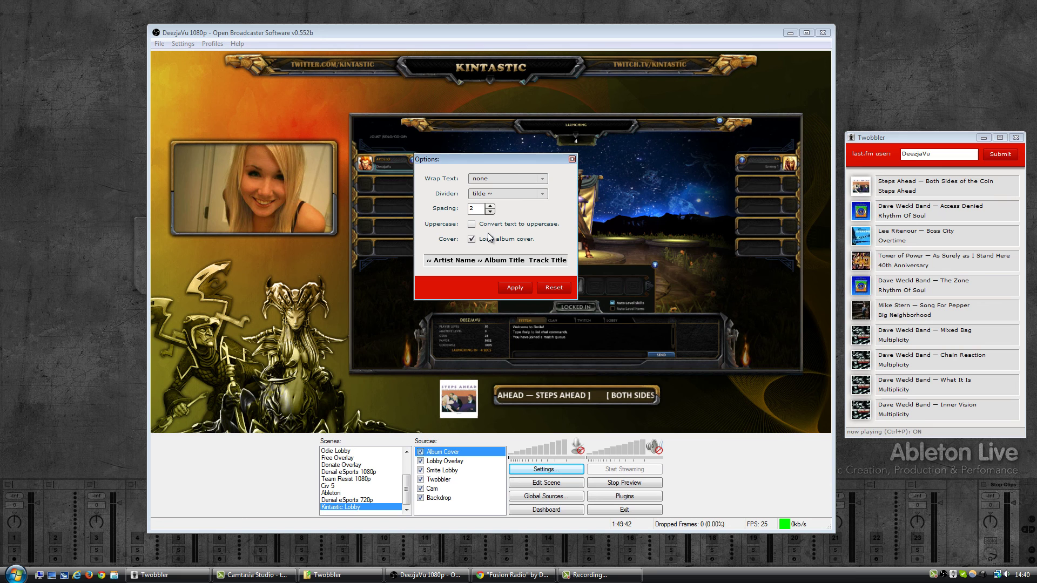
{"action": "left_click", "coordinate": [482, 224]}
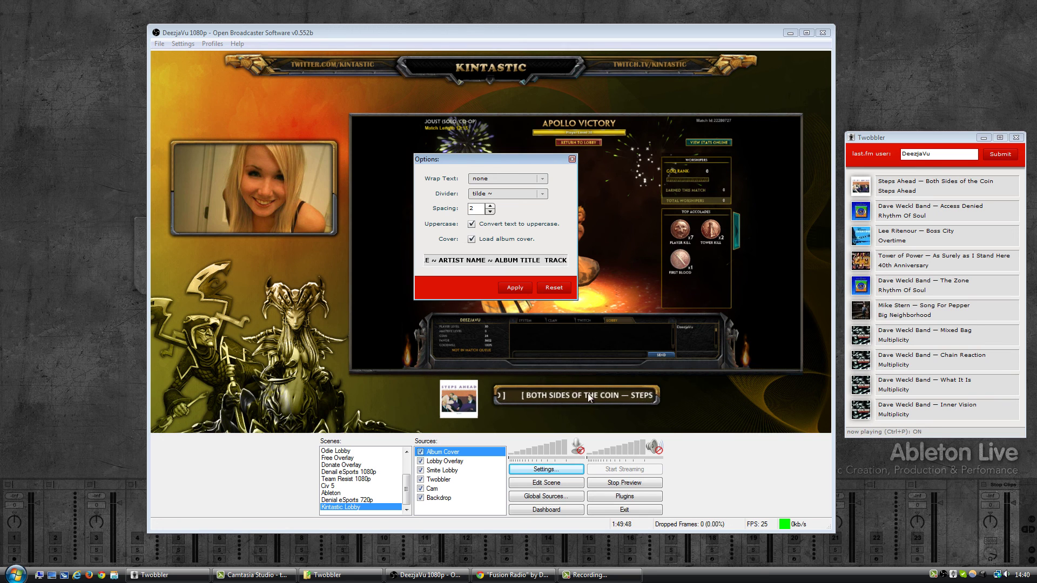
{"action": "left_click_drag", "start_coordinate": [530, 162], "coordinate": [511, 149]}
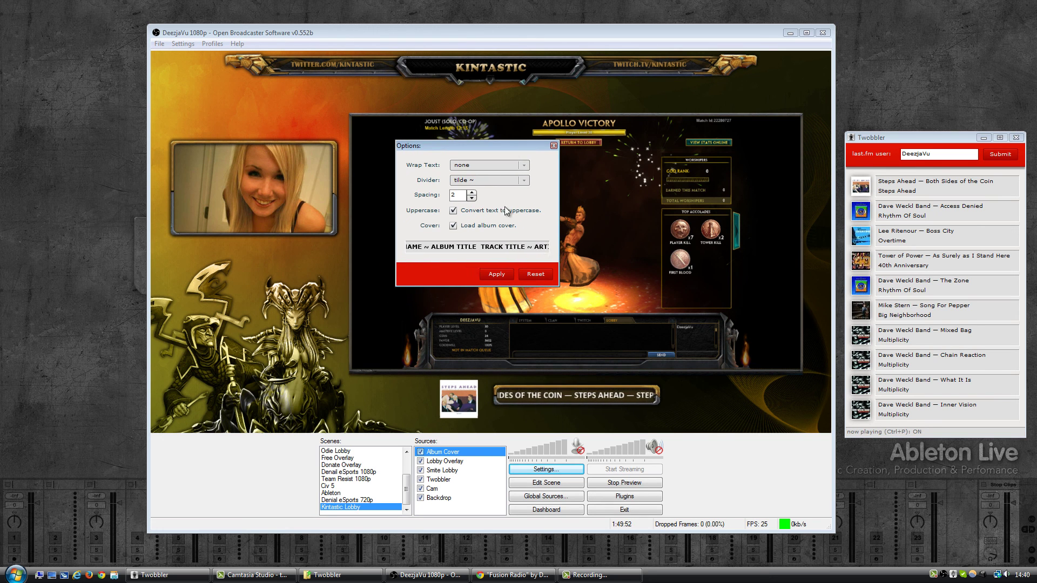
{"action": "left_click", "coordinate": [497, 274]}
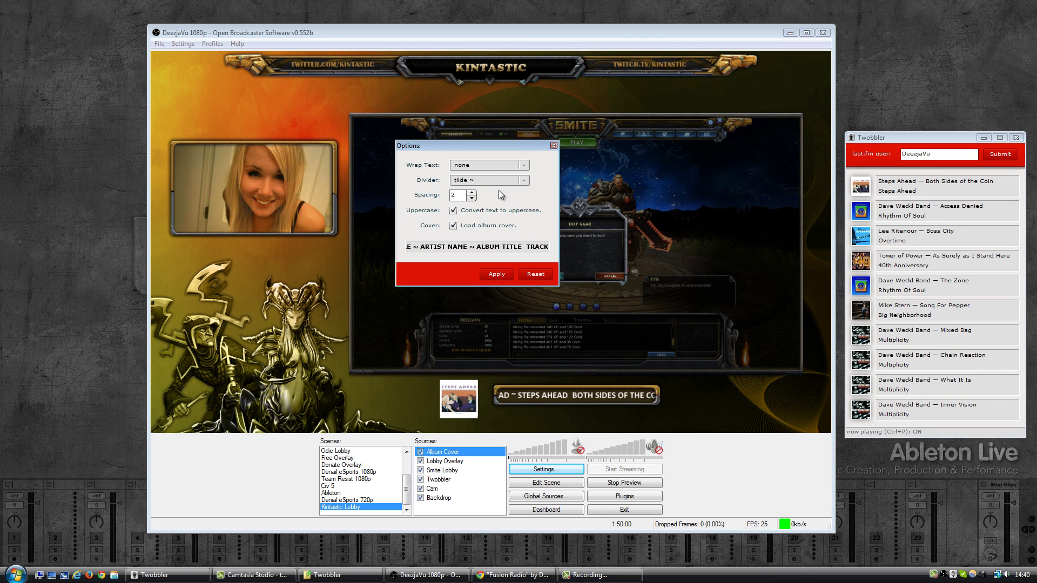
Step: Wrap the song text in curly brackets and apply the change
{"action": "left_click", "coordinate": [487, 170]}
{"action": "left_click", "coordinate": [485, 198]}
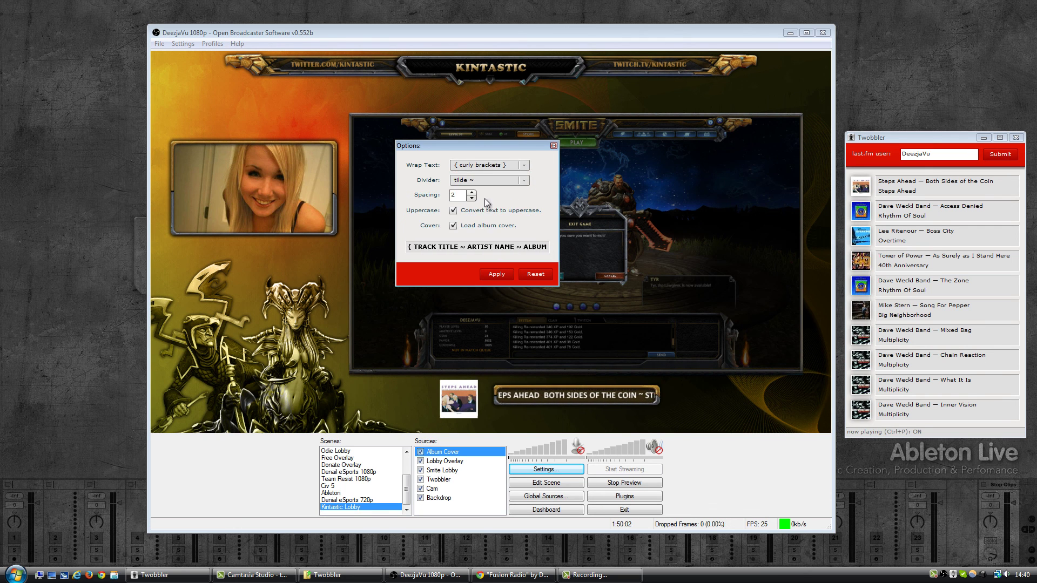
{"action": "left_click", "coordinate": [491, 272]}
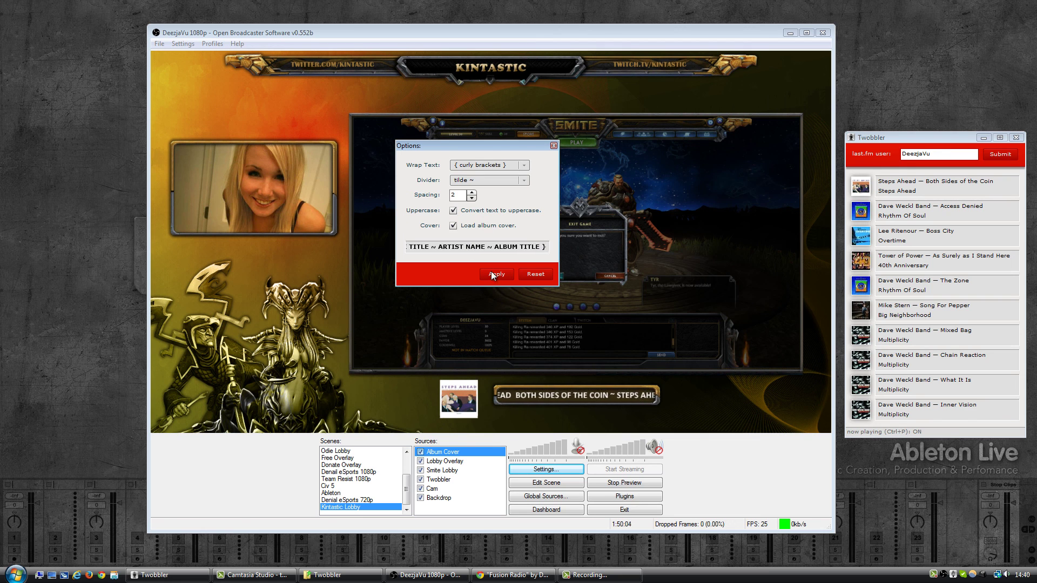
Step: Change the divider to vertical line and the text wrapping to vertical lines, and apply both
{"action": "left_click", "coordinate": [495, 181]}
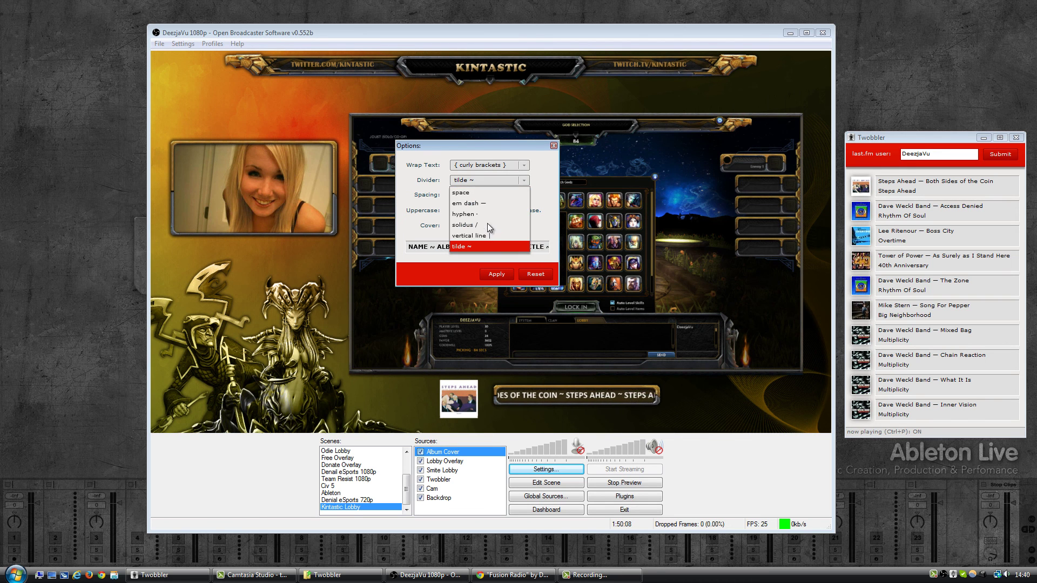
{"action": "left_click", "coordinate": [486, 236]}
{"action": "left_click", "coordinate": [492, 166]}
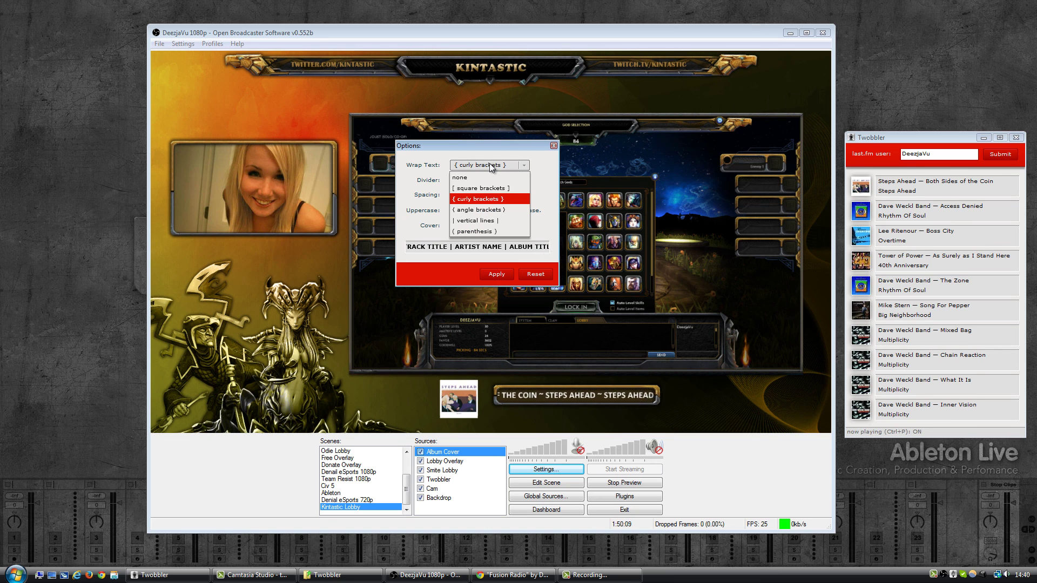
{"action": "left_click", "coordinate": [485, 222]}
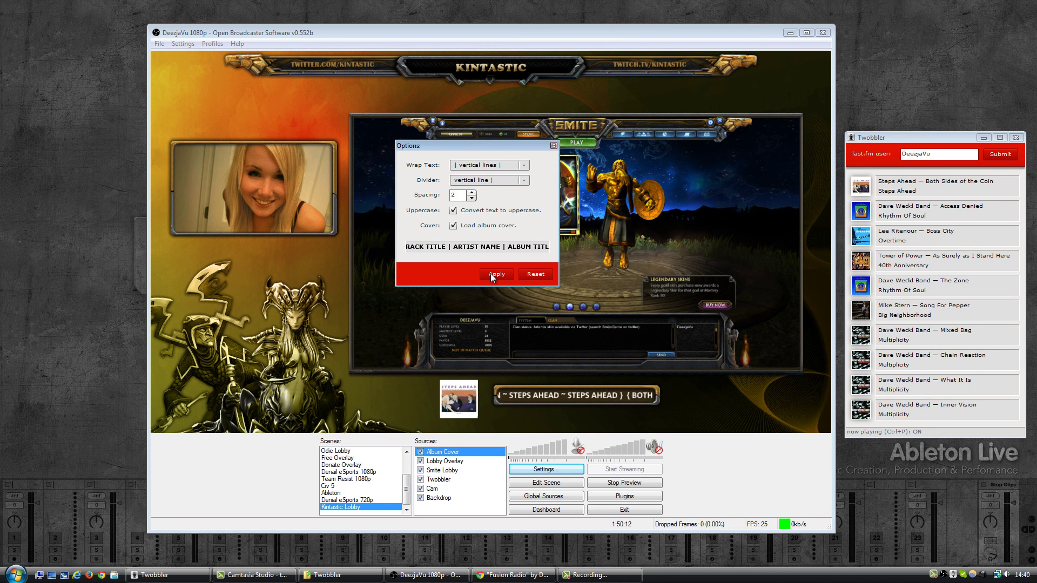
{"action": "left_click", "coordinate": [493, 274]}
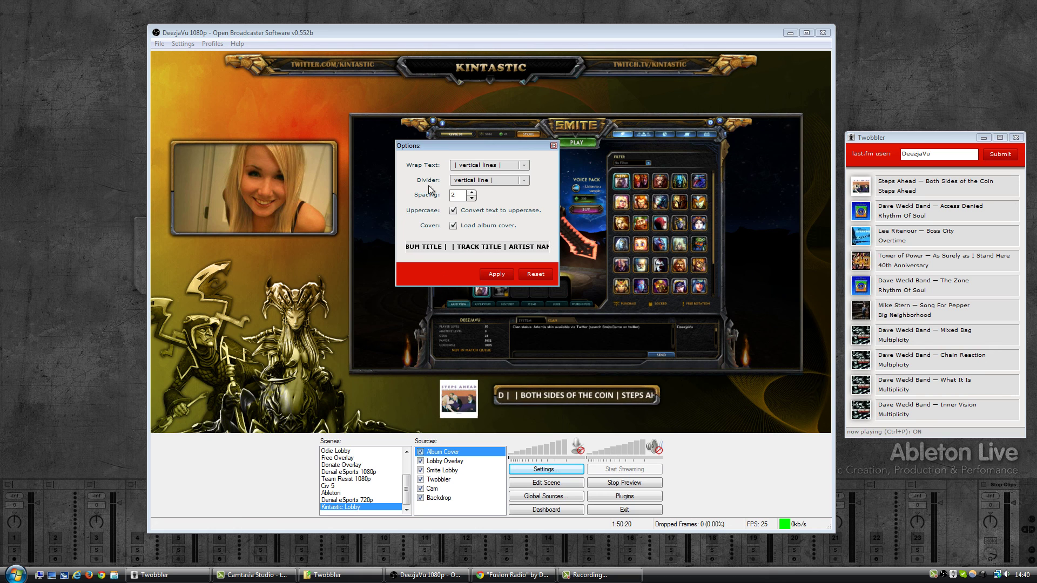
Step: Increase the spacing between text repetitions to 8 and apply it
{"action": "left_click", "coordinate": [472, 193]}
{"action": "left_click", "coordinate": [472, 193]}
{"action": "left_click", "coordinate": [472, 193]}
{"action": "left_click", "coordinate": [472, 193]}
{"action": "left_click", "coordinate": [472, 193]}
{"action": "left_click", "coordinate": [472, 193]}
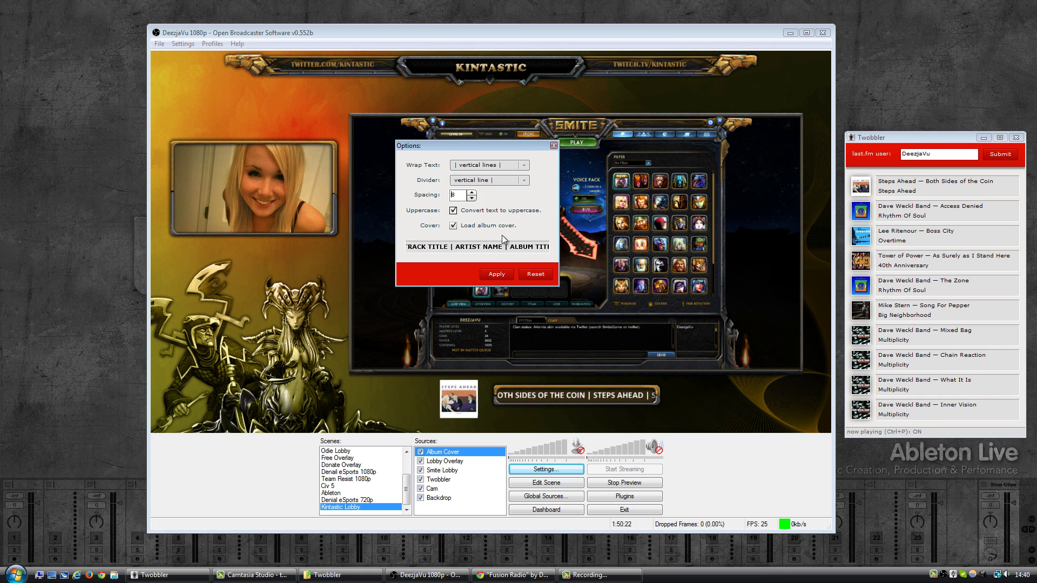
{"action": "left_click", "coordinate": [491, 274]}
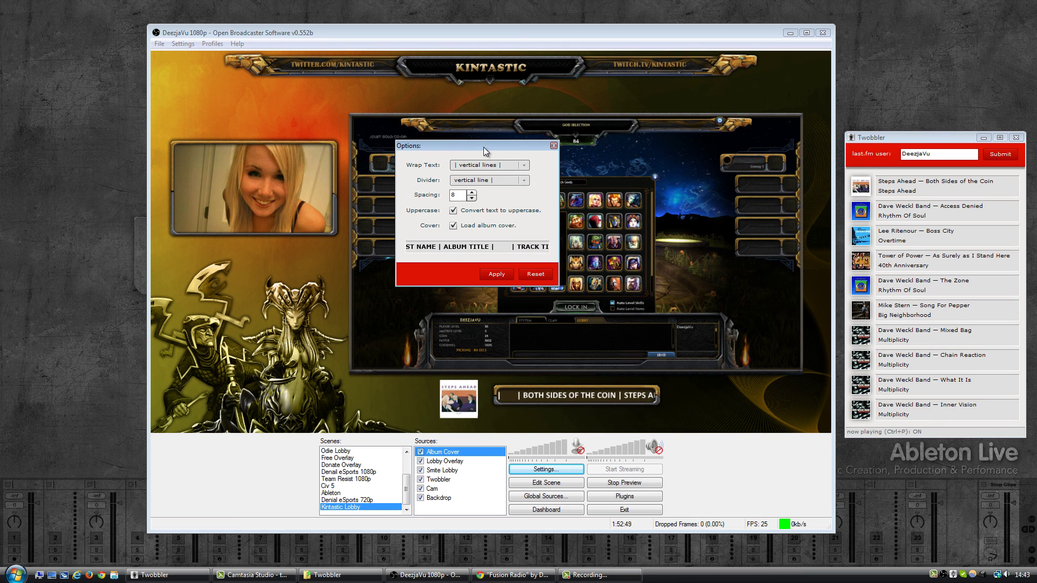
Step: Reset all of Twobbler's text and cover options to their defaults
{"action": "left_click", "coordinate": [530, 274]}
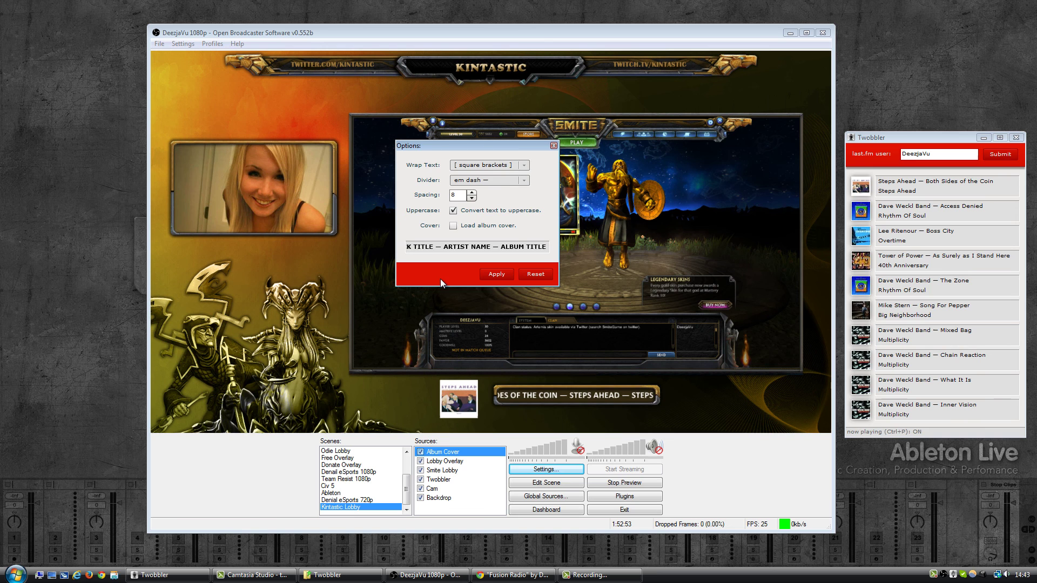